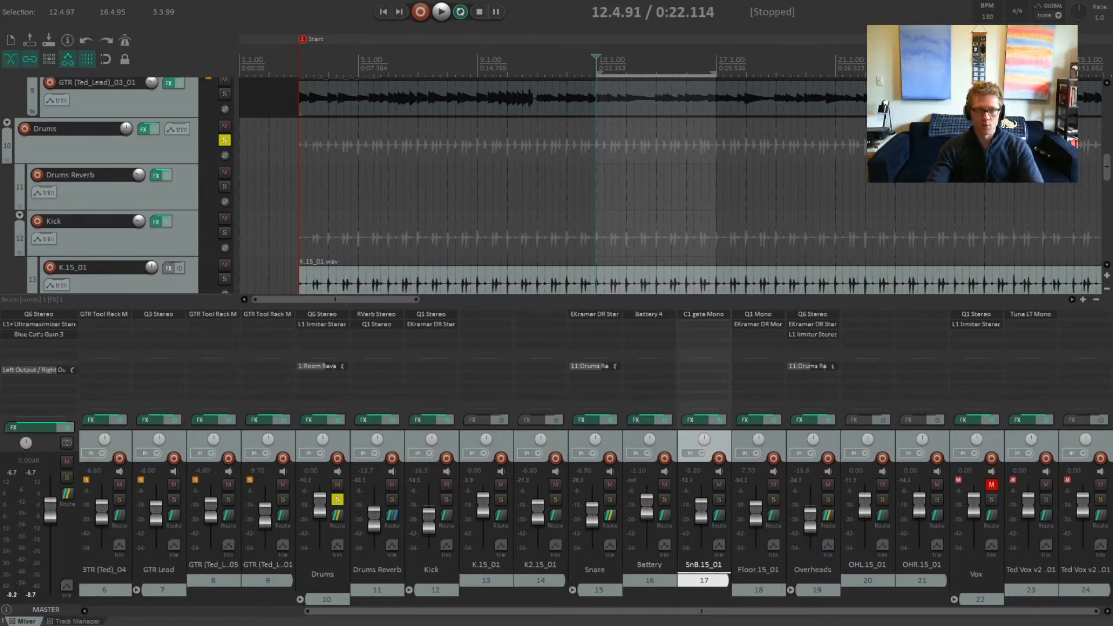
# Play the looped section to hear the soloed Drums group
pyautogui.press('space')
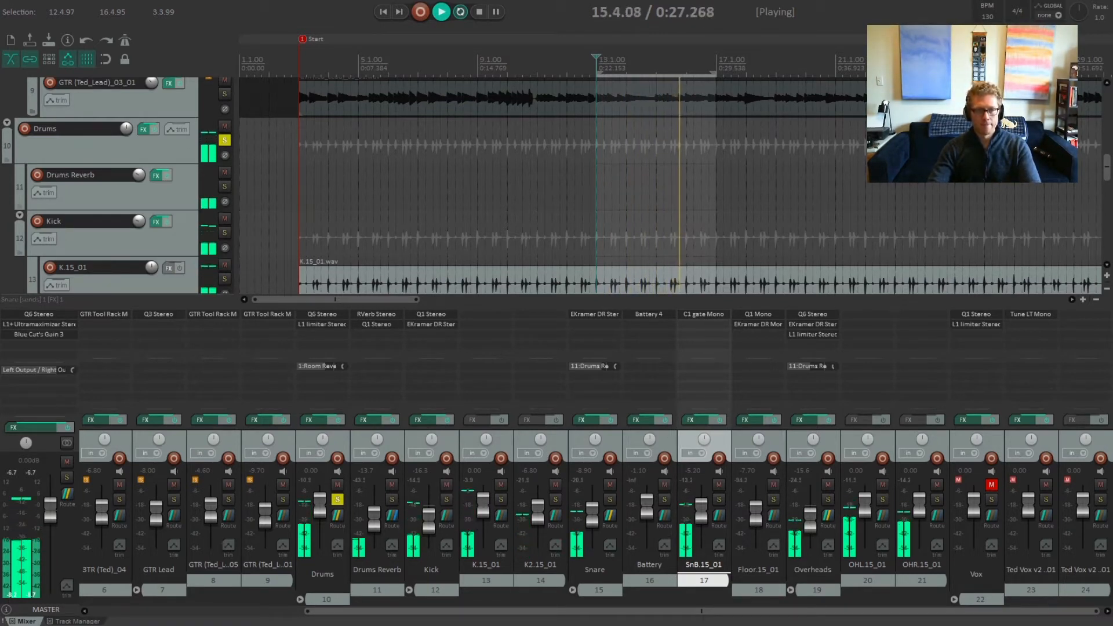
pyautogui.press('space')
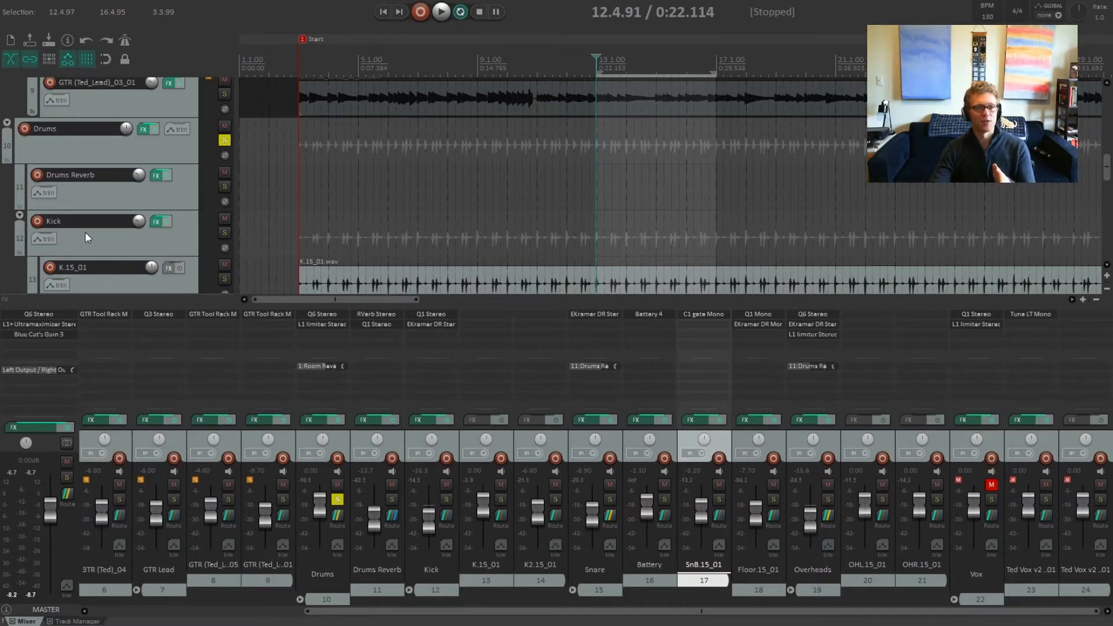
# Solo the Snare track and play the looped section to hear it on its own
pyautogui.scroll(-7, 129, 239)
pyautogui.scroll(2, 136, 226)
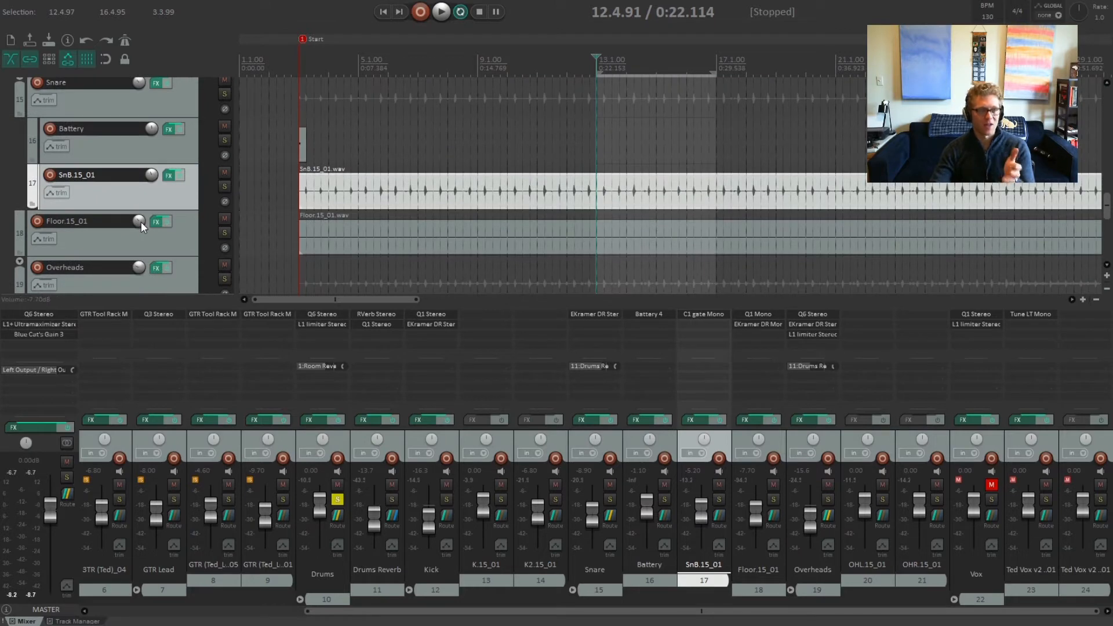
pyautogui.click(225, 140)
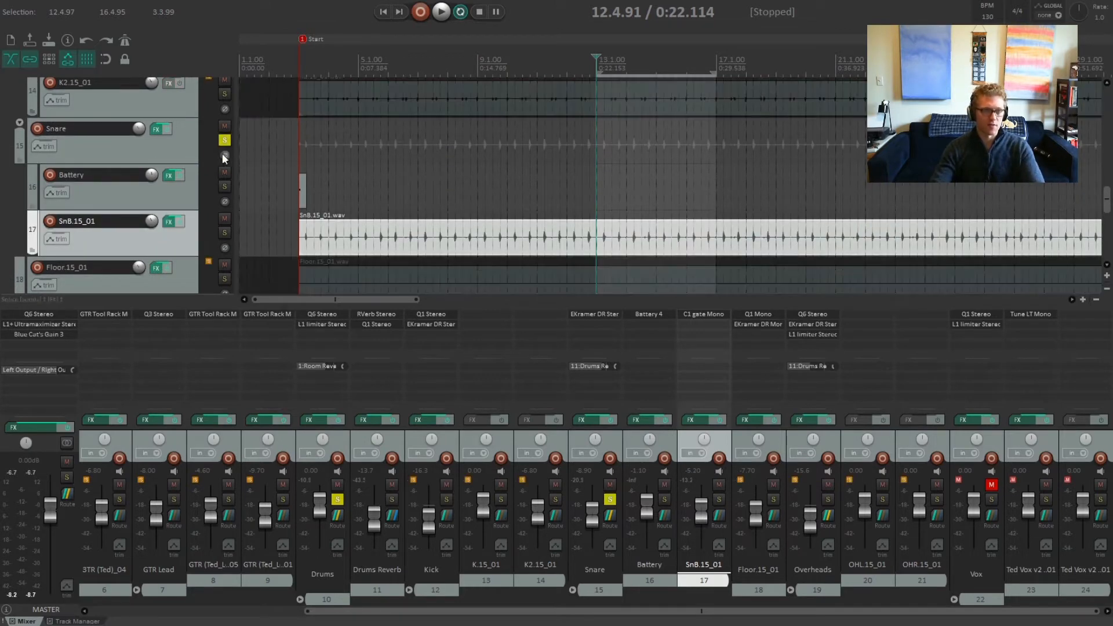
pyautogui.press('space')
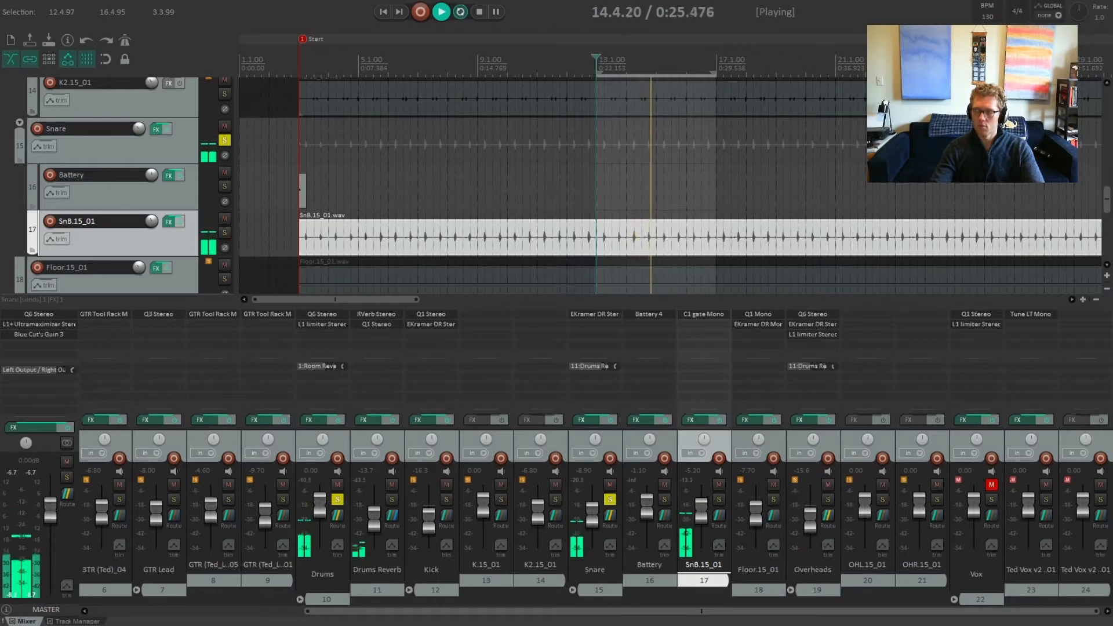
pyautogui.press('space')
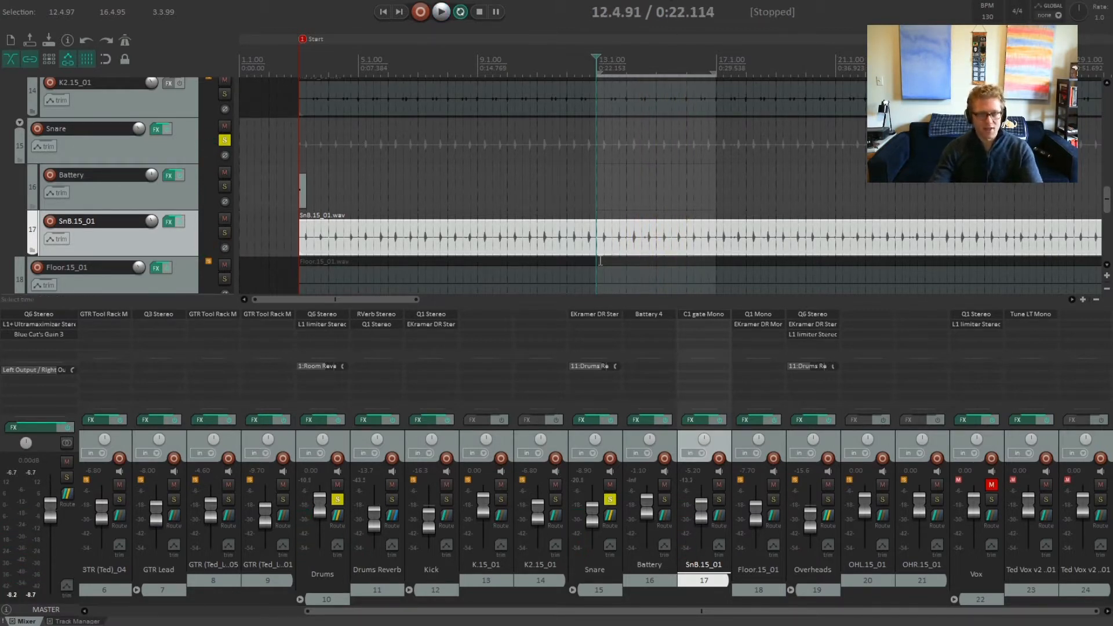
# Audition the Snare Session 1 cell of the Session LE Kit in the Battery track's Battery 4 instrument
pyautogui.click(626, 253)
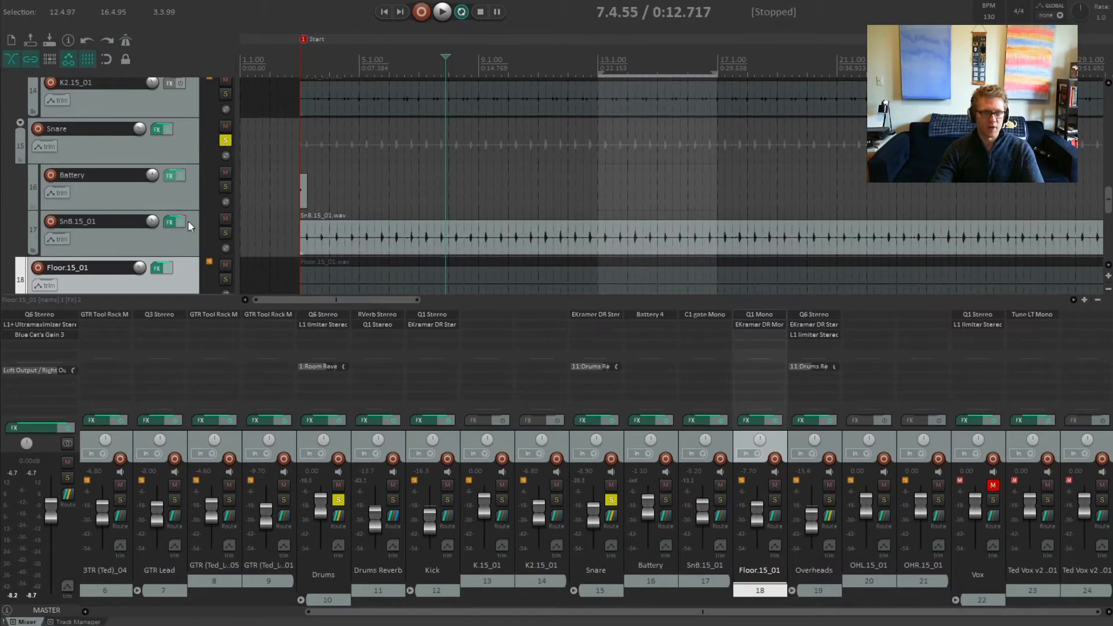
pyautogui.click(169, 176)
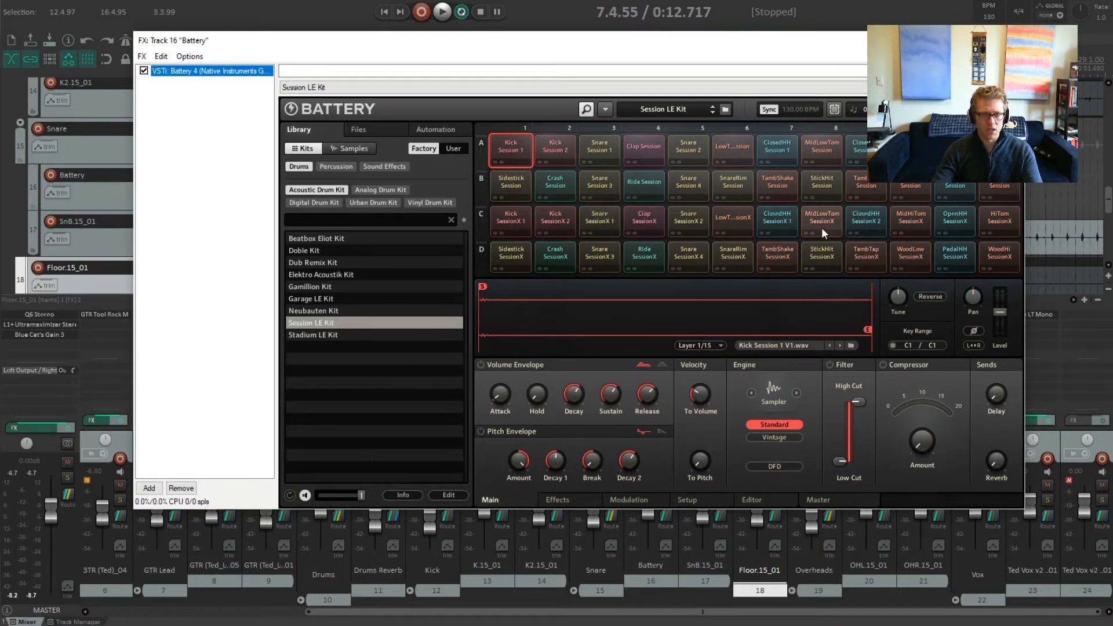
pyautogui.click(603, 147)
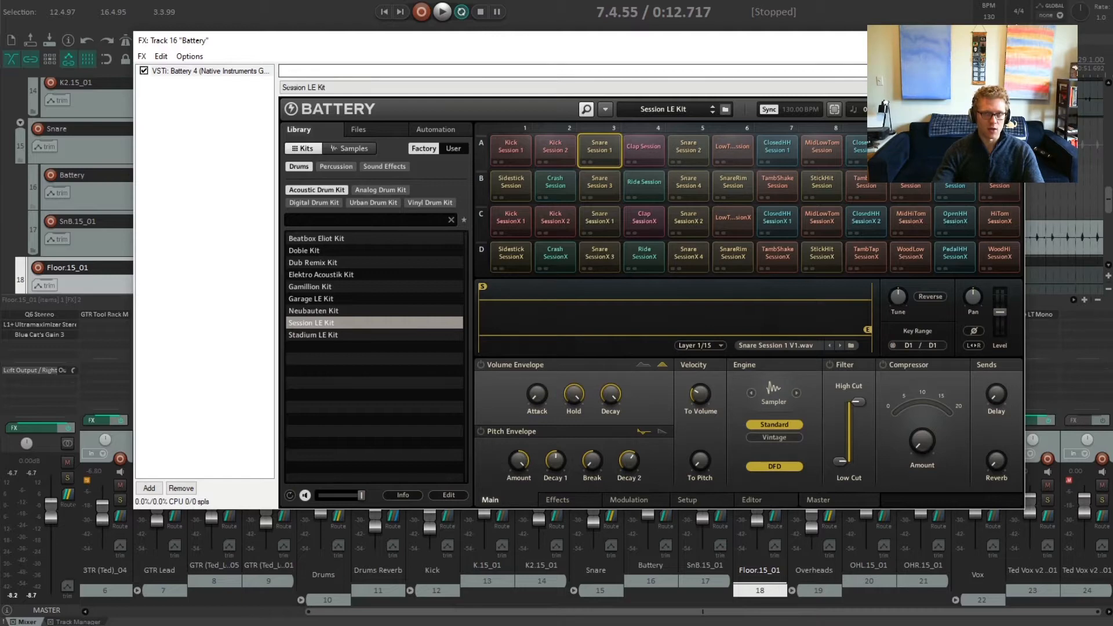
pyautogui.click(1011, 41)
# Move the Battery track's short MIDI item to just before the Start marker
pyautogui.doubleClick(304, 199)
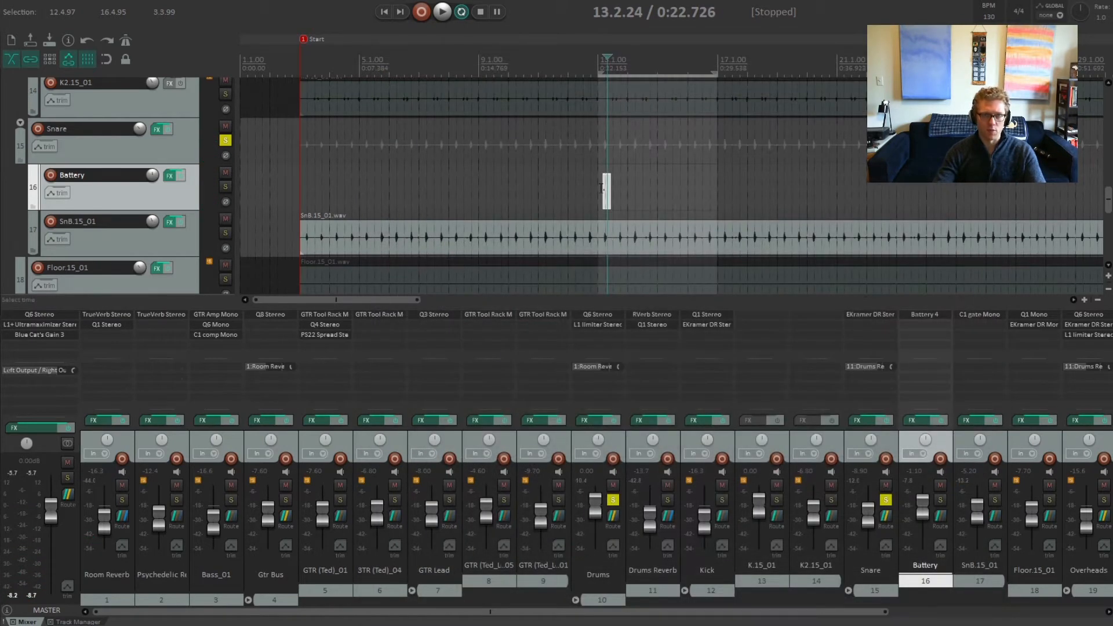
pyautogui.moveTo(606, 203); pyautogui.dragTo(286, 204)
pyautogui.click(338, 238)
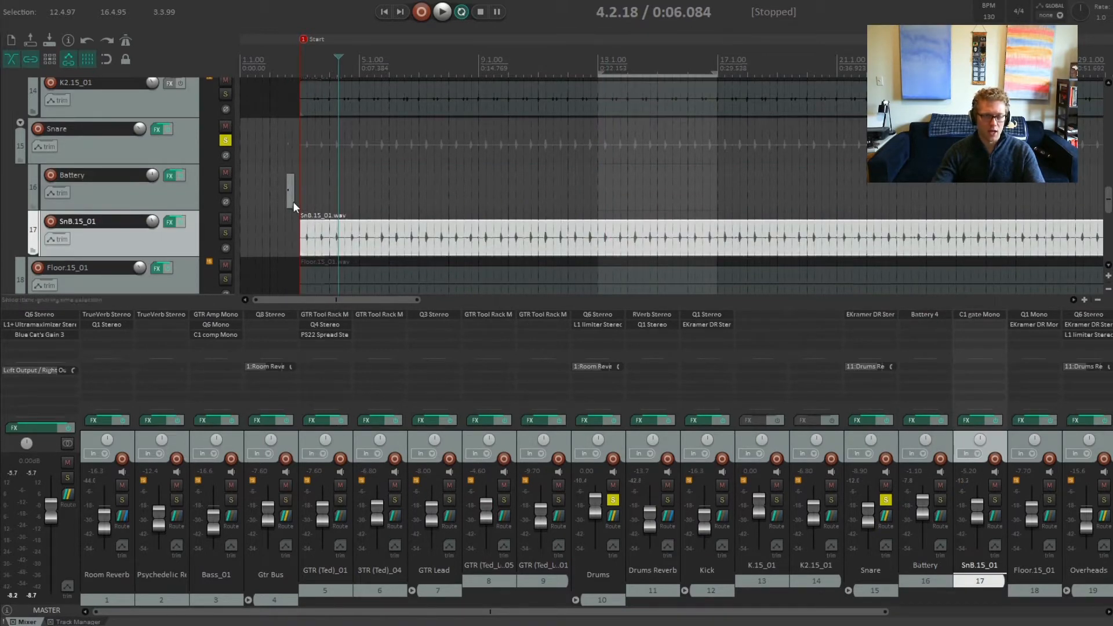
pyautogui.scroll(8, 294, 205)
pyautogui.scroll(-2, 522, 199)
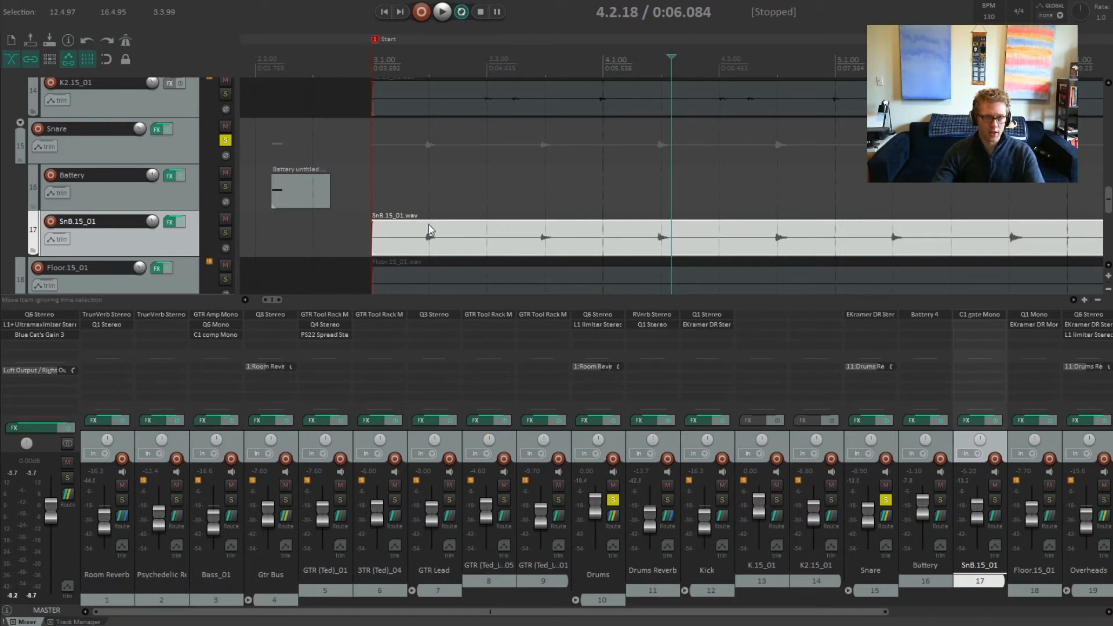
# Examine the first snare hits of SnB.15_01 one by one, placing the edit cursor above each on the Battery track
pyautogui.click(429, 201)
pyautogui.click(543, 196)
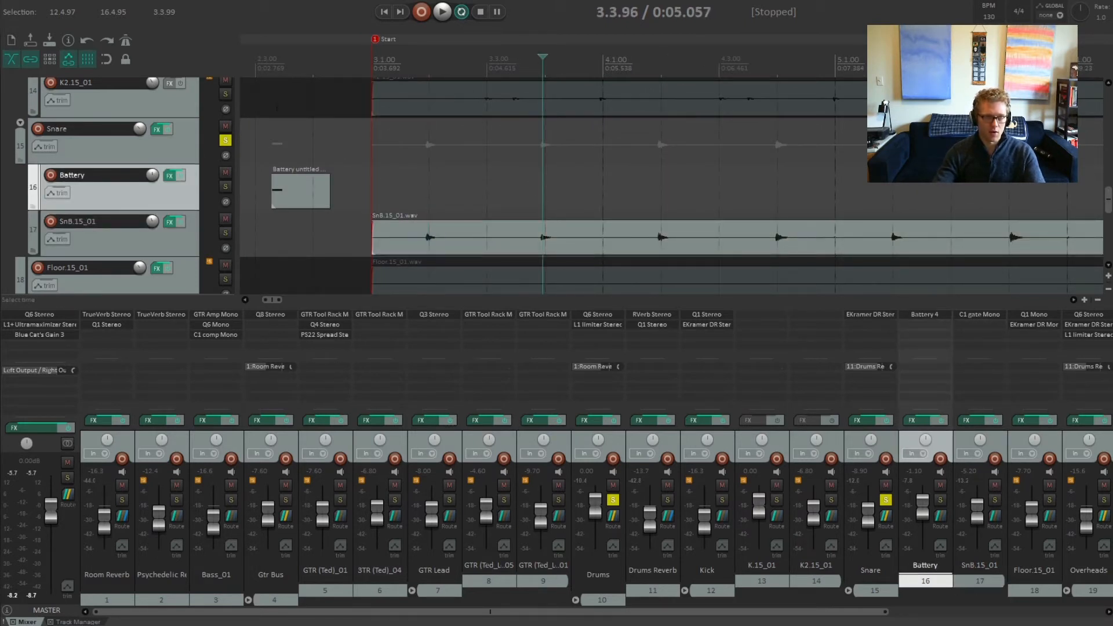
pyautogui.click(657, 189)
pyautogui.click(772, 194)
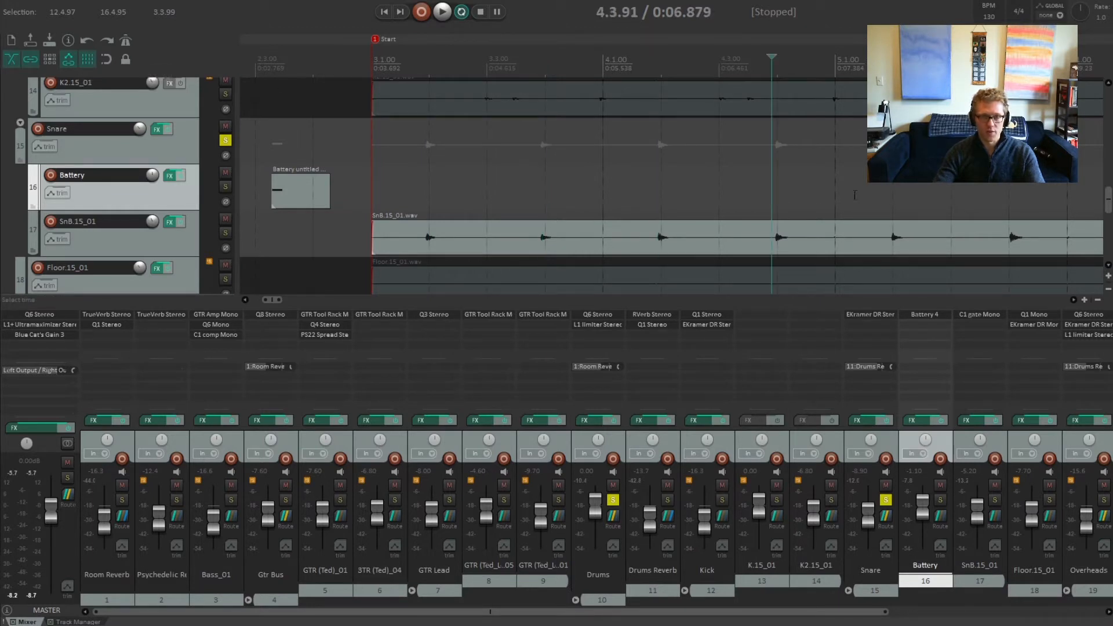
pyautogui.click(893, 193)
pyautogui.click(1012, 193)
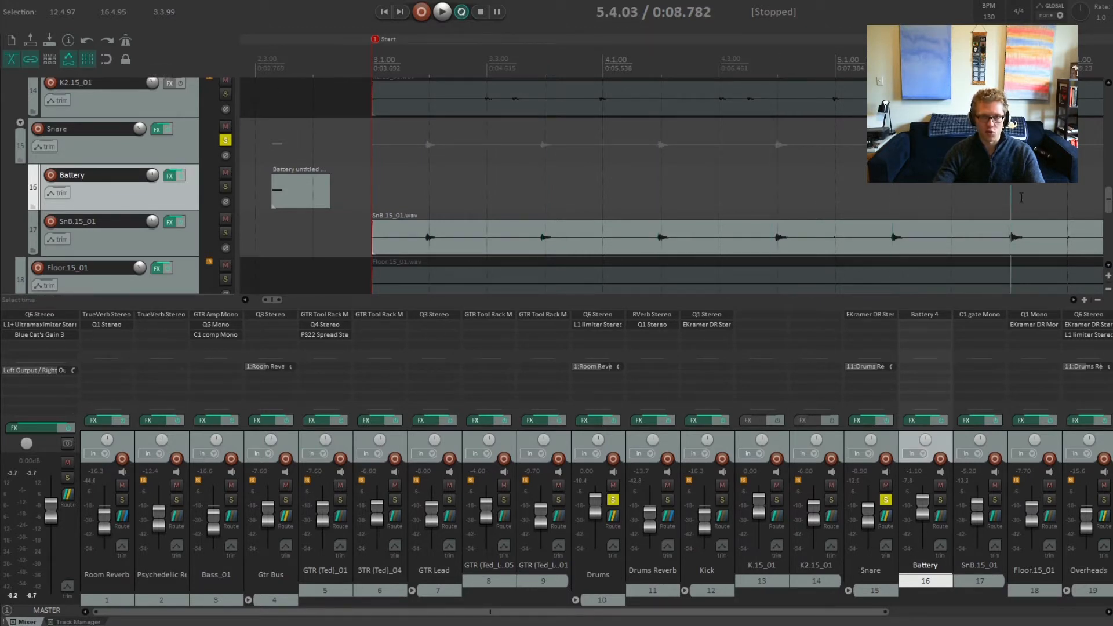
pyautogui.moveTo(274, 299); pyautogui.dragTo(463, 302)
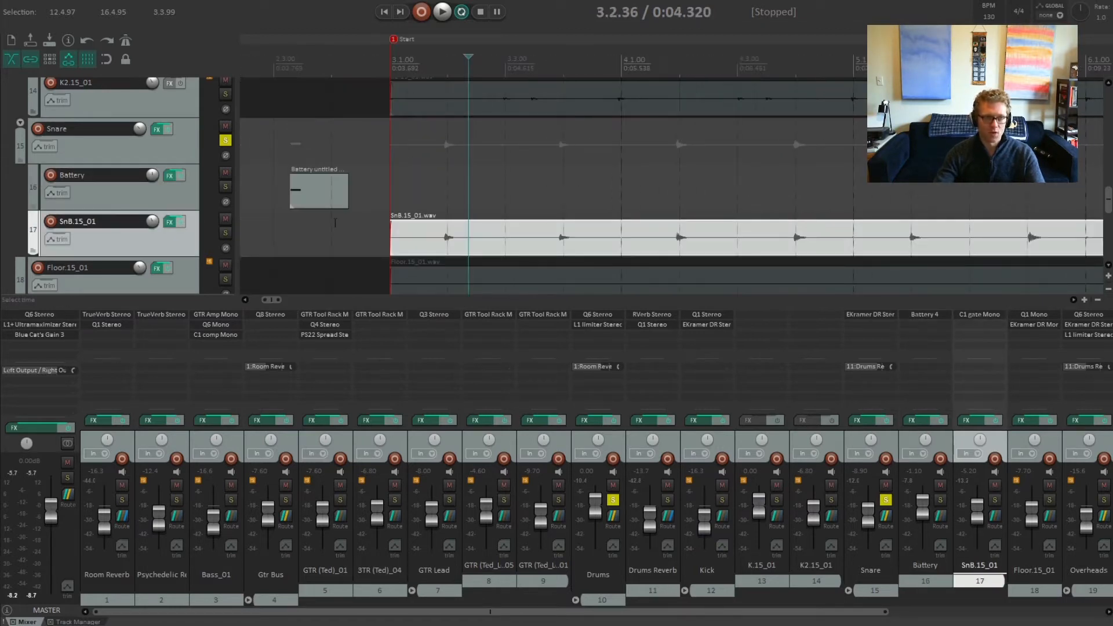
# Align the Battery track's MIDI item with the first snare hit of SnB.15_01 and play that spot
pyautogui.moveTo(311, 200); pyautogui.dragTo(558, 213)
pyautogui.scroll(5, 604, 230)
pyautogui.click(539, 199)
pyautogui.moveTo(473, 194); pyautogui.dragTo(483, 197)
pyautogui.click(369, 193)
pyautogui.press('space')
pyautogui.press('space')
pyautogui.press('Escape')
pyautogui.press('space')
pyautogui.press('space')
# Copy the MIDI item onto the following snare hits on the Battery track
pyautogui.scroll(-2, 363, 184)
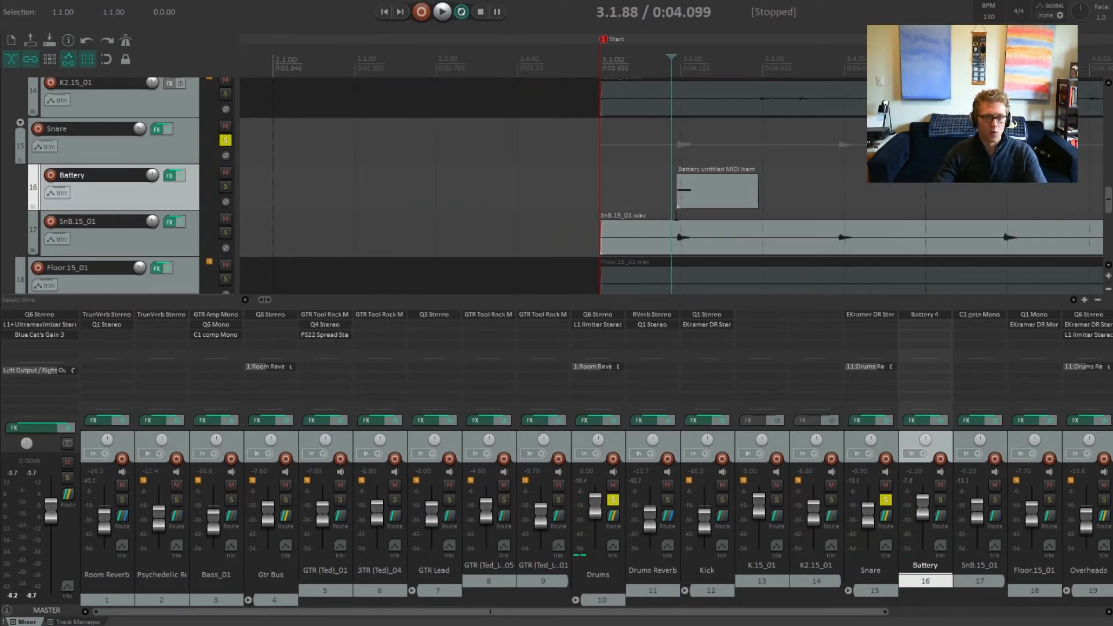
pyautogui.moveTo(702, 199); pyautogui.dragTo(1034, 198)
# Delete all the hand-placed MIDI items from the Battery track
pyautogui.press('Delete')
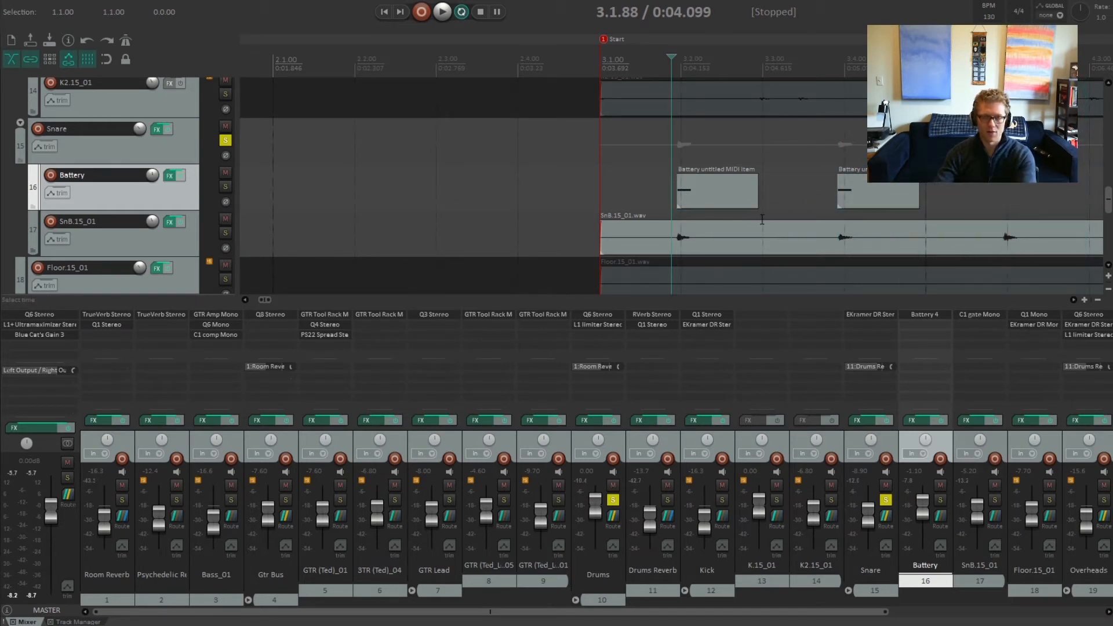
pyautogui.click(885, 198)
pyautogui.press('Delete')
pyautogui.click(724, 192)
pyautogui.press('Delete')
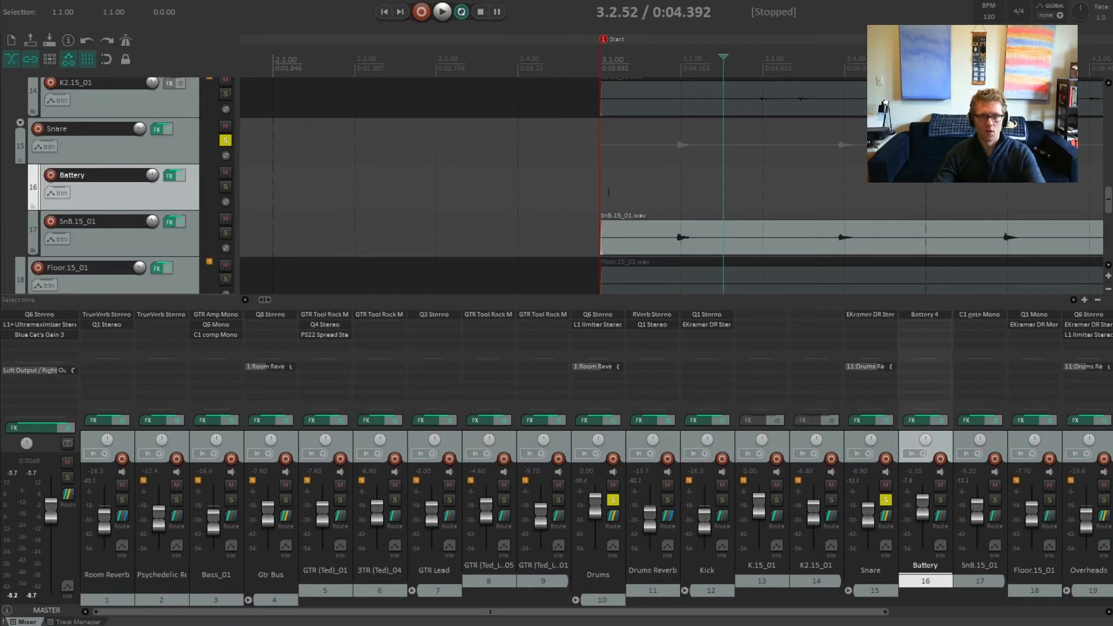
# Select the SnB.15_01 audio item and open Dynamic Split for it
pyautogui.click(625, 240)
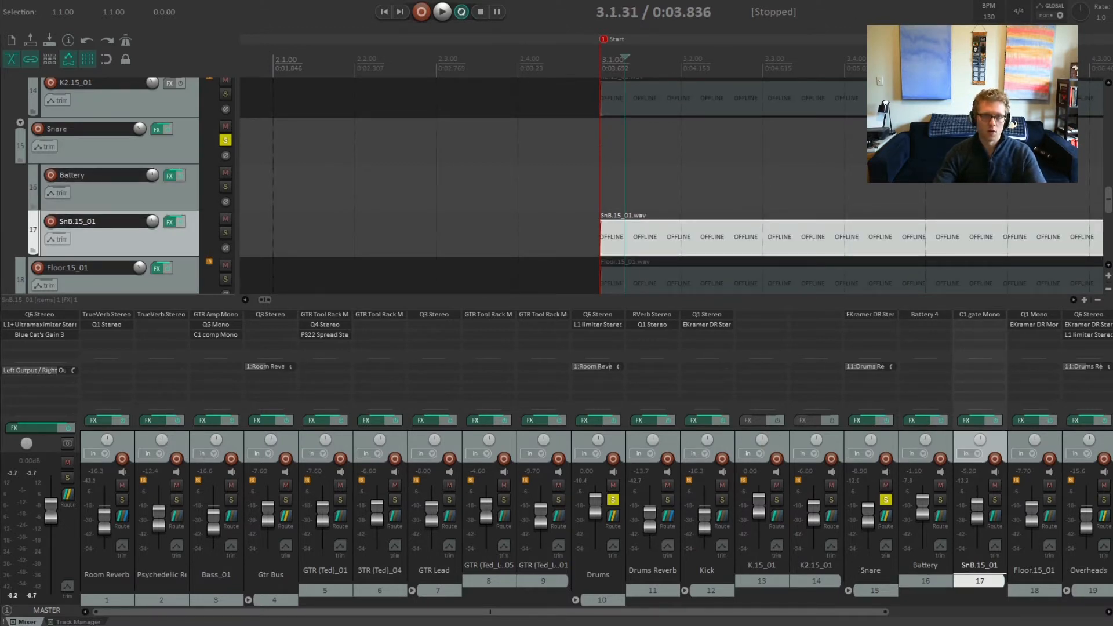
pyautogui.click(662, 248)
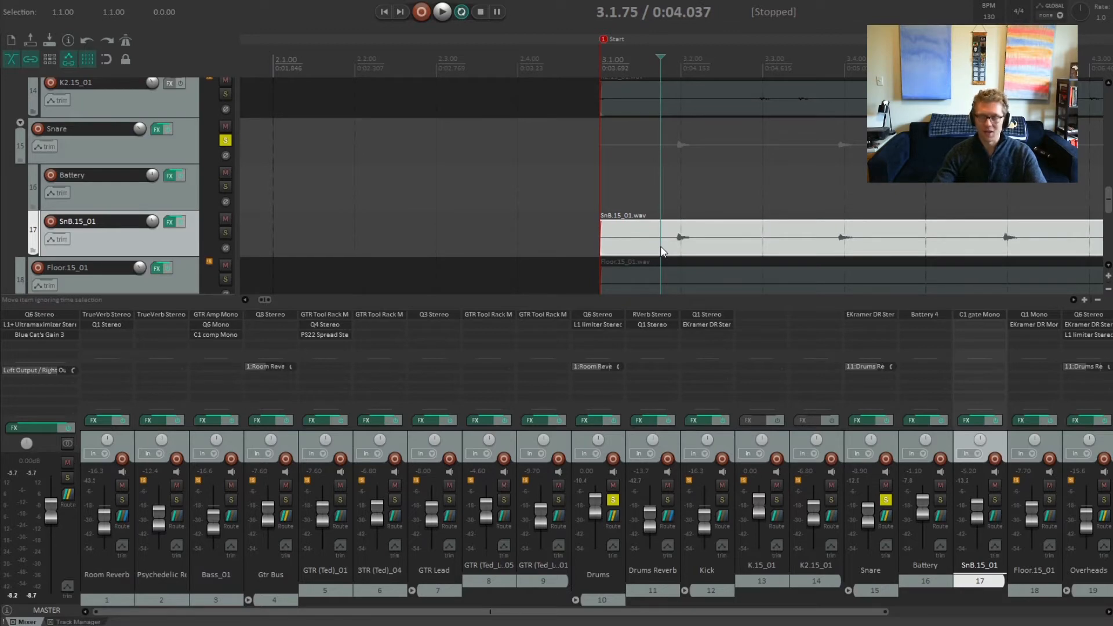
pyautogui.press('d')
pyautogui.moveTo(750, 316); pyautogui.dragTo(395, 162)
pyautogui.click(36, 3)
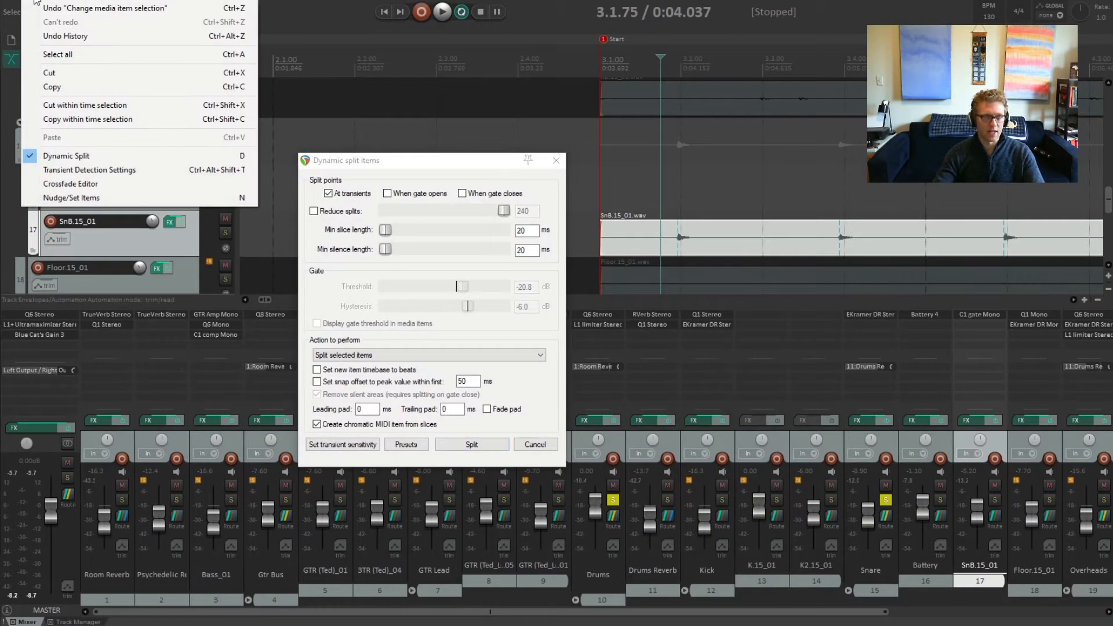
pyautogui.click(466, 168)
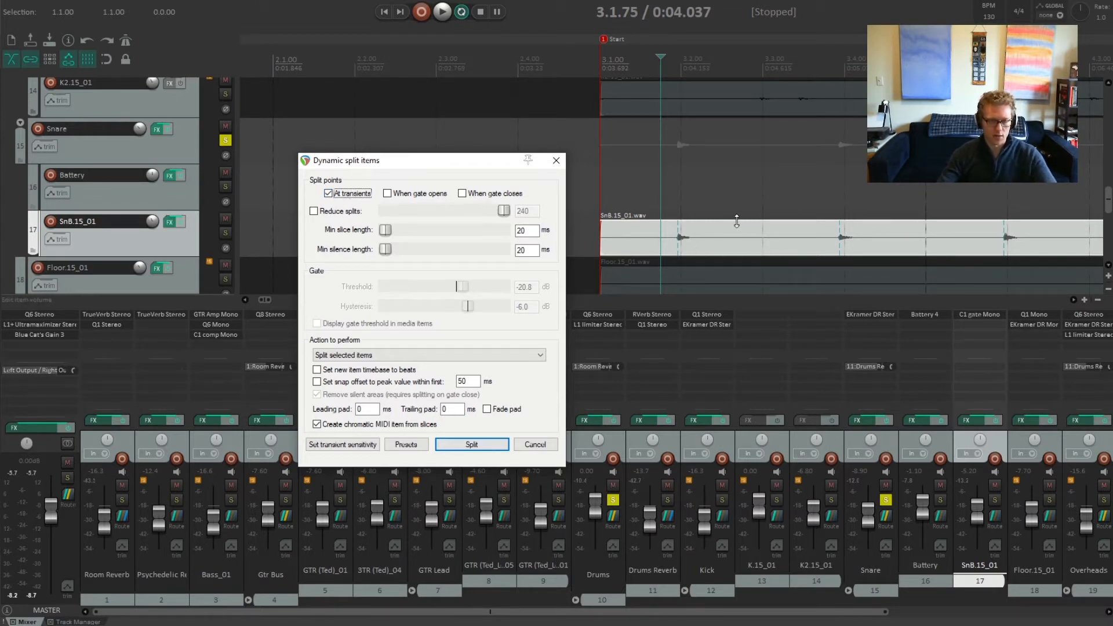
# Split the snare item at transients, with a 20 ms minimum slice length and a chromatic MIDI item created from the slices
pyautogui.hscroll(5, 737, 223)
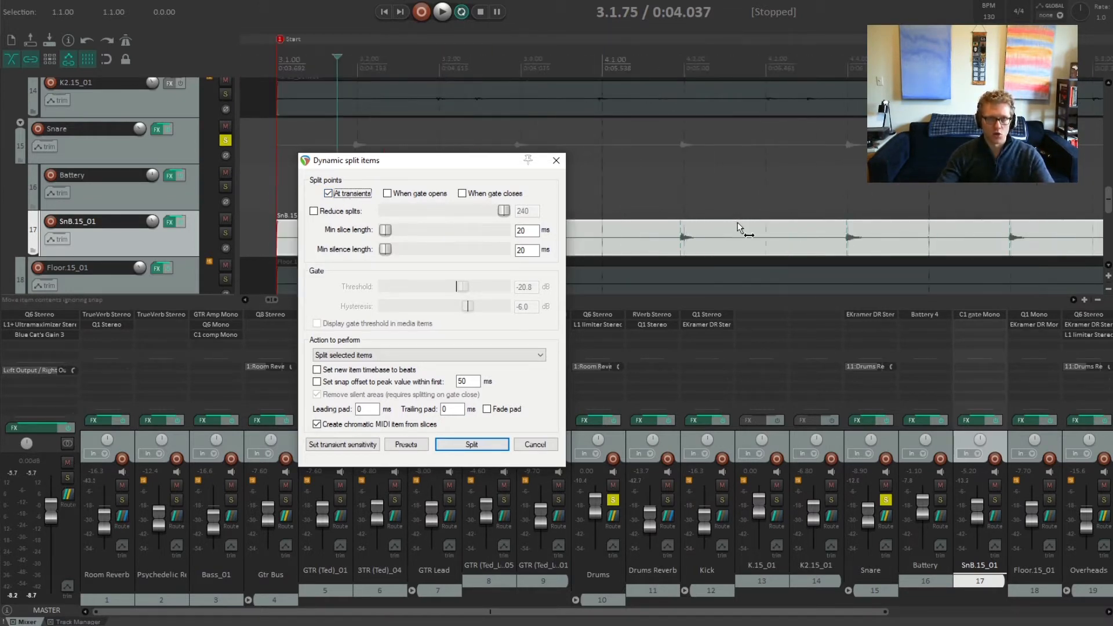
pyautogui.hscroll(3, 795, 255)
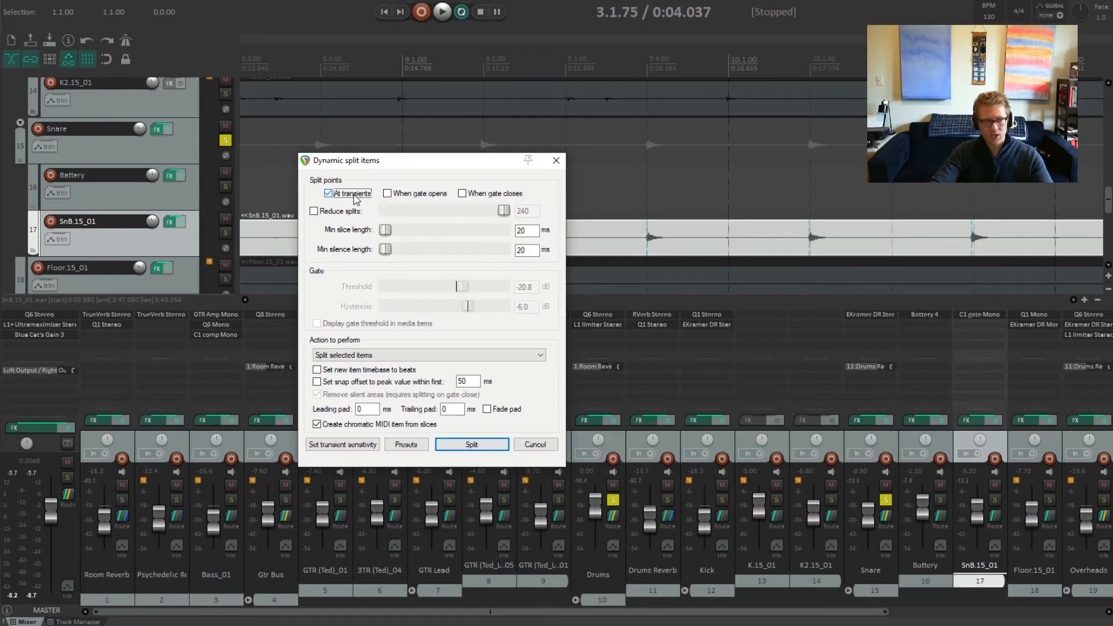
pyautogui.click(387, 194)
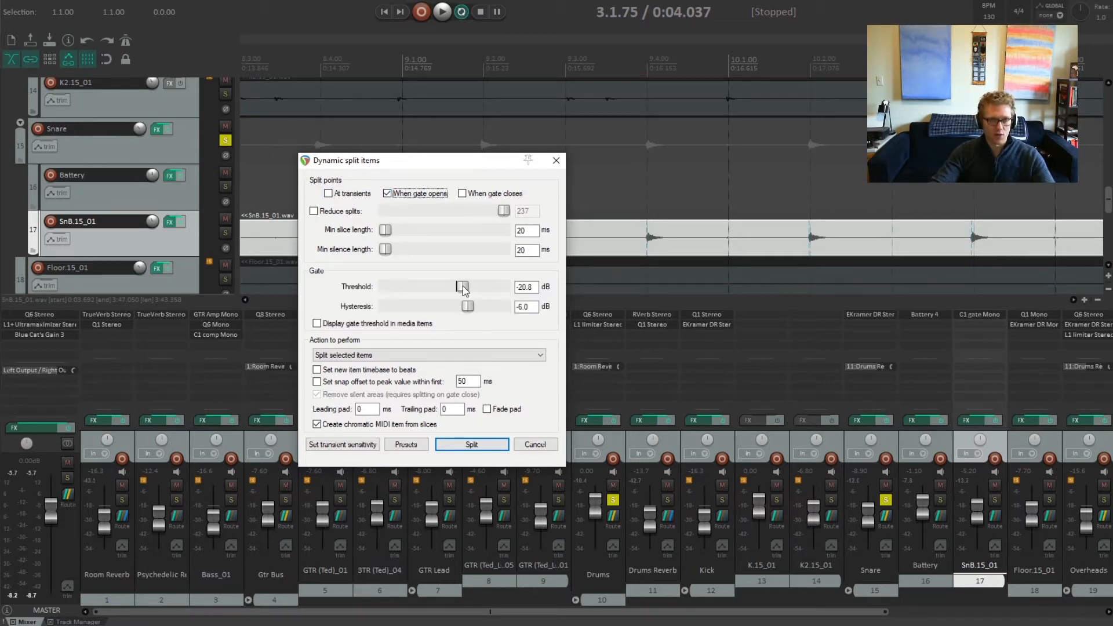
pyautogui.click(404, 193)
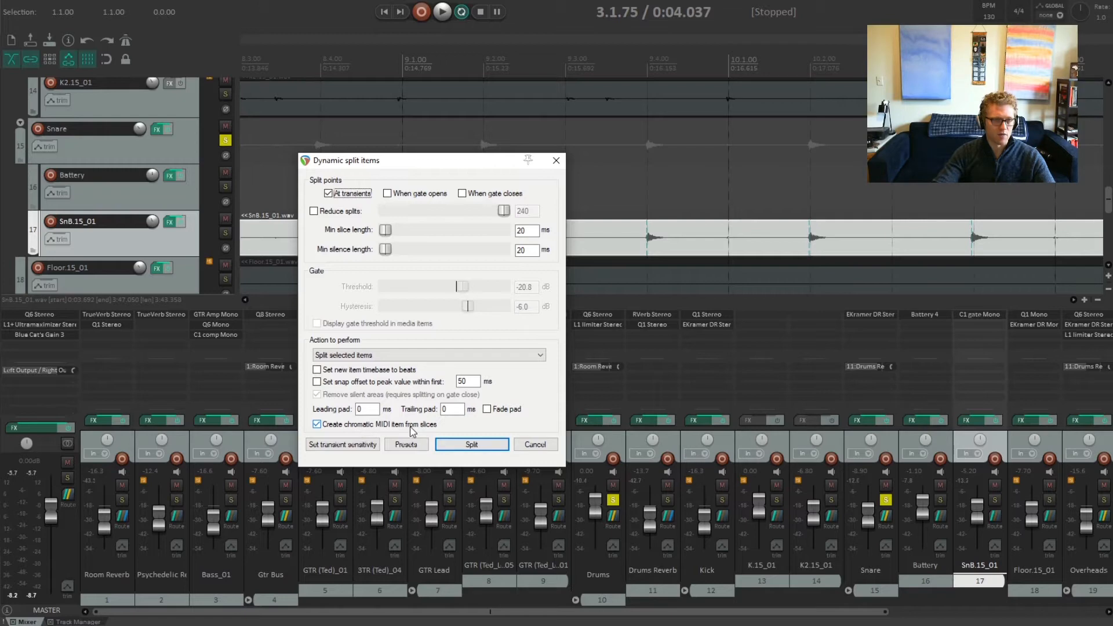
pyautogui.click(473, 444)
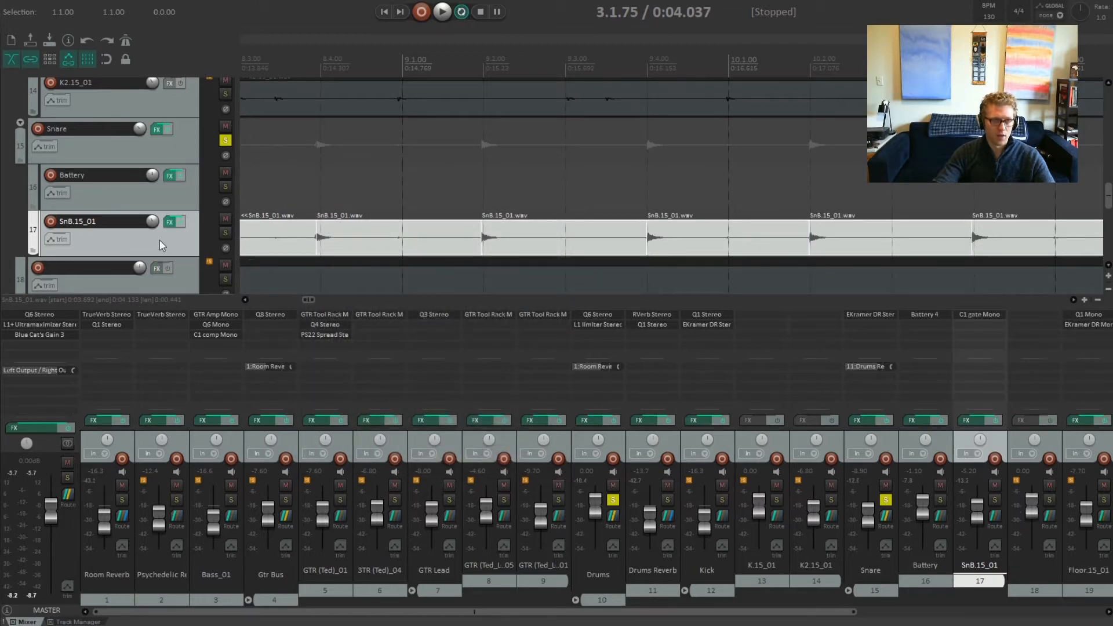
# Move the generated MIDI item onto the Battery track, aligned with the snare audio, and delete the emptied unnamed track
pyautogui.click(187, 251)
pyautogui.scroll(-10, 276, 239)
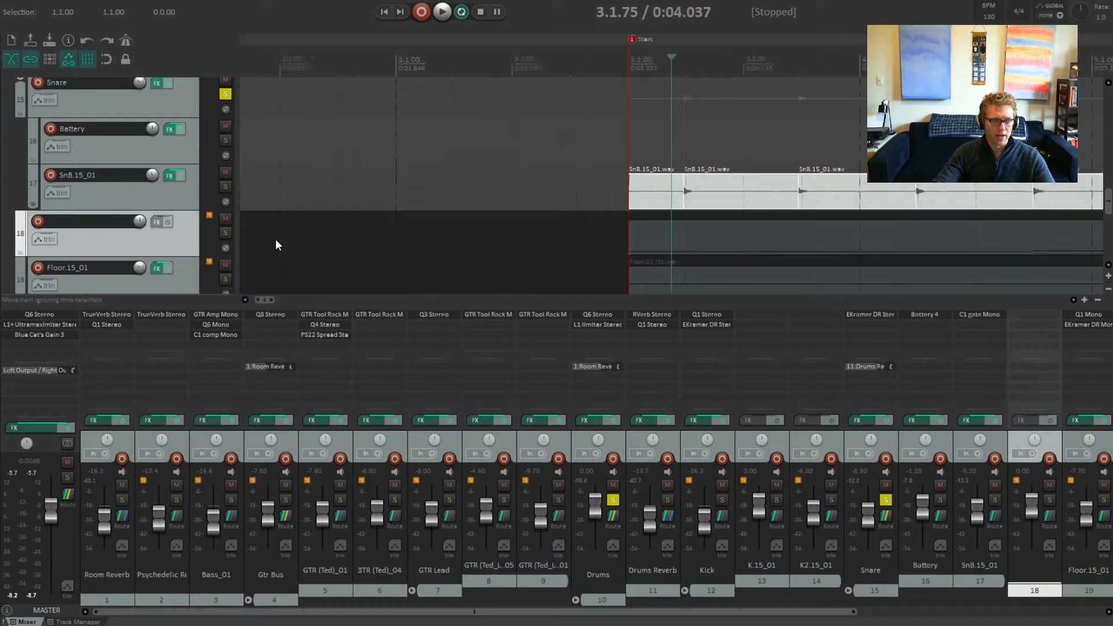
pyautogui.click(285, 245)
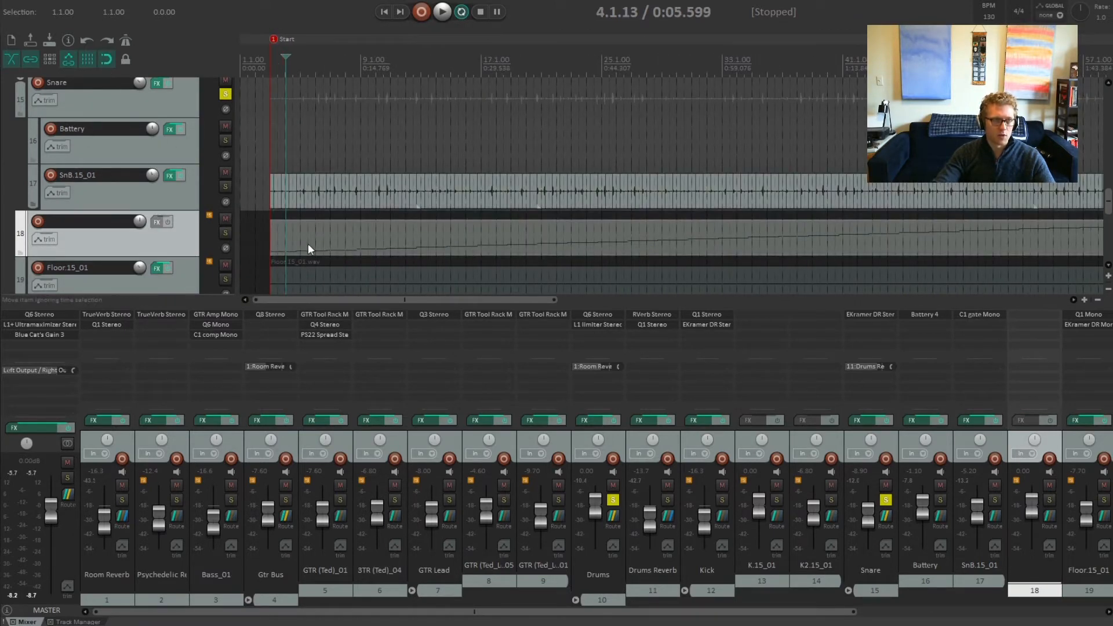
pyautogui.moveTo(294, 250); pyautogui.dragTo(290, 156)
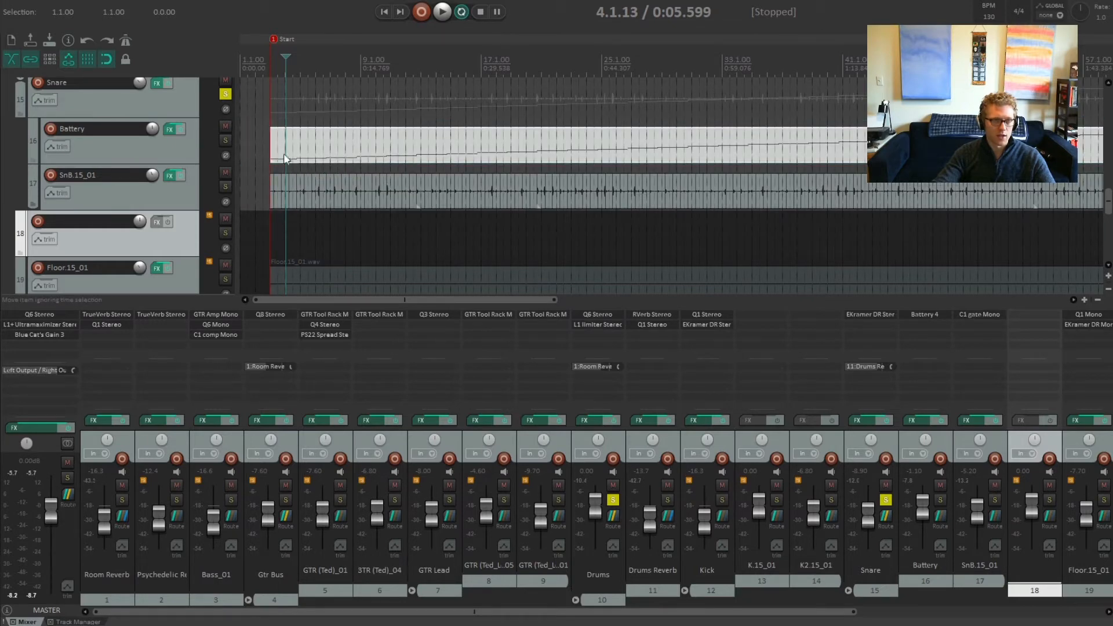
pyautogui.press('Delete')
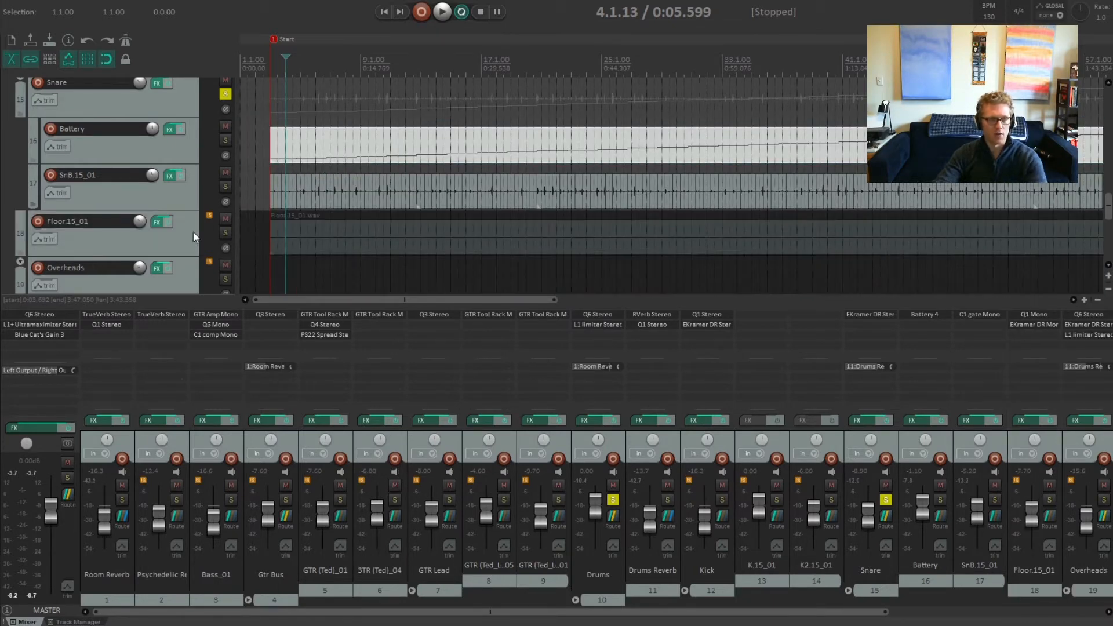
# Open the Battery track's chromatic MIDI item in the MIDI editor and bring its full range of notes into view
pyautogui.scroll(2, 217, 244)
pyautogui.scroll(5, 286, 236)
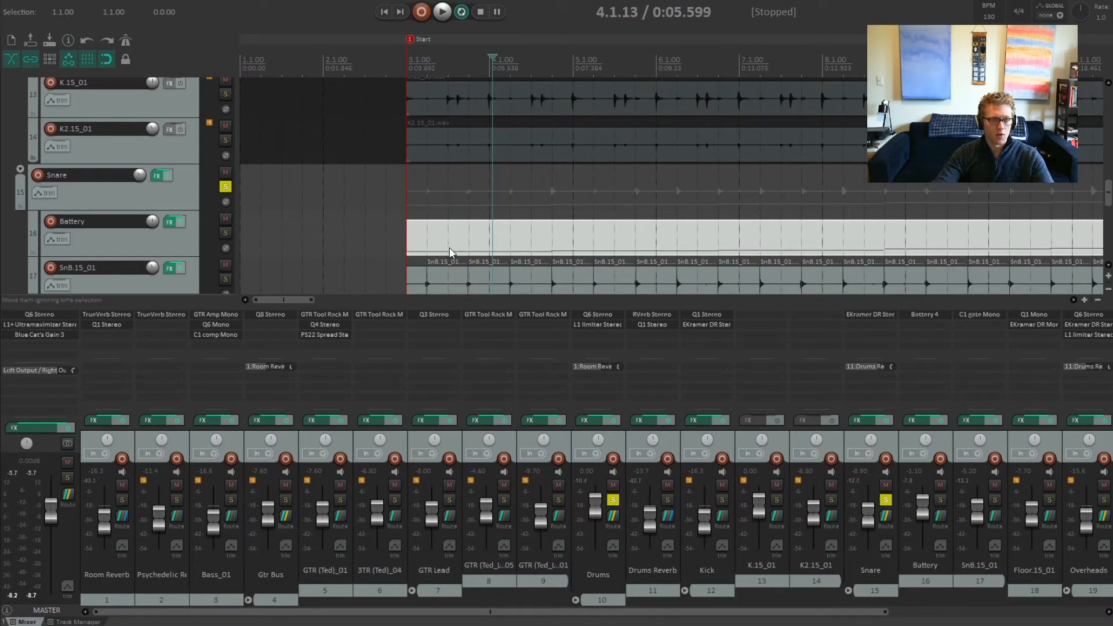
pyautogui.doubleClick(450, 250)
pyautogui.moveTo(590, 69); pyautogui.dragTo(581, 39)
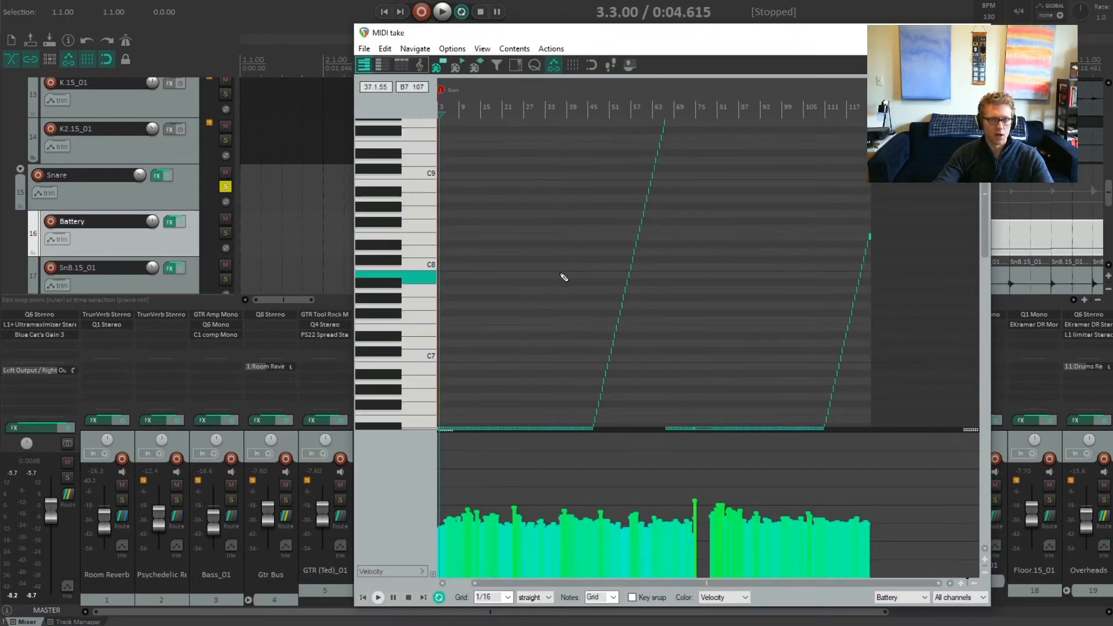
pyautogui.scroll(-4, 561, 277)
pyautogui.scroll(2, 560, 280)
pyautogui.scroll(-9, 398, 318)
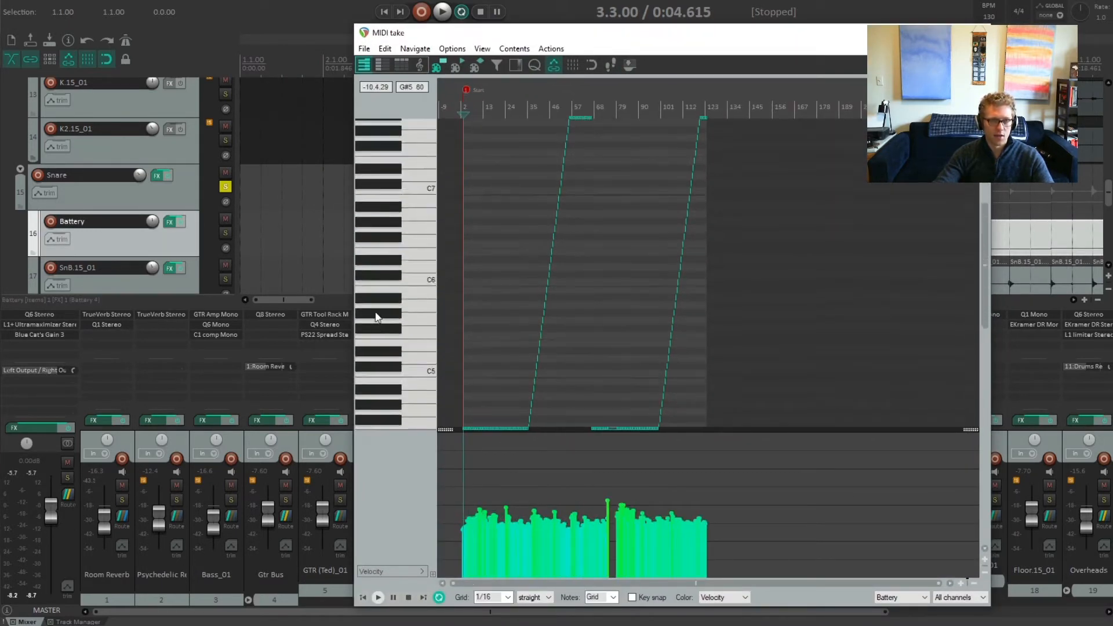
# Examine the chromatic notes across the full pitch range, auditioning the lowest key, C-1, and a key near the upper end
pyautogui.scroll(-1, 340, 326)
pyautogui.scroll(-12, 395, 380)
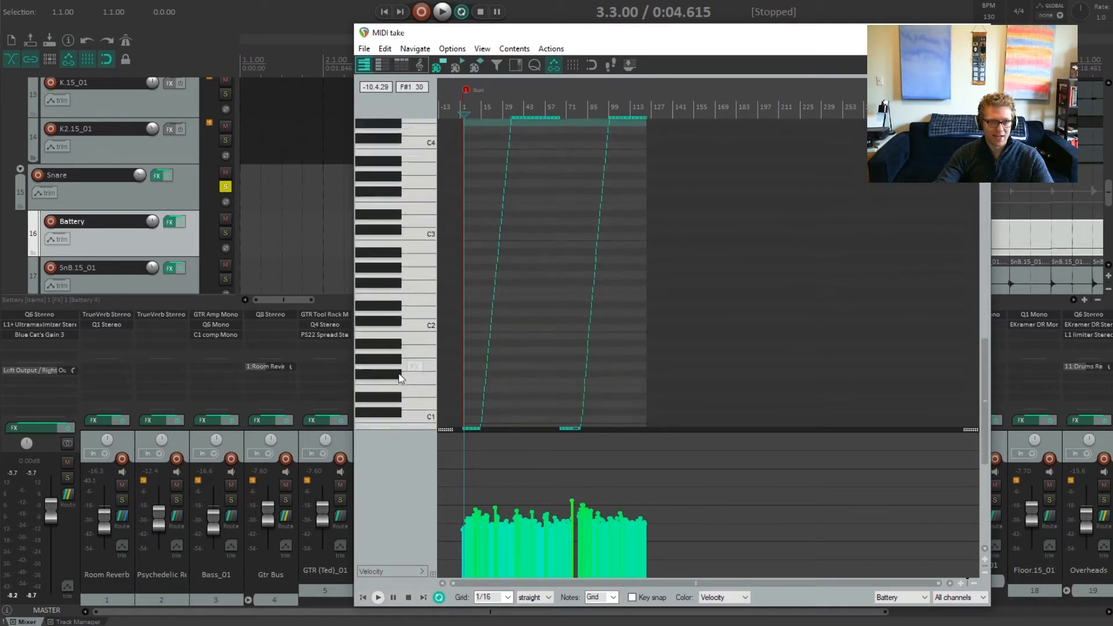
pyautogui.scroll(-2, 394, 378)
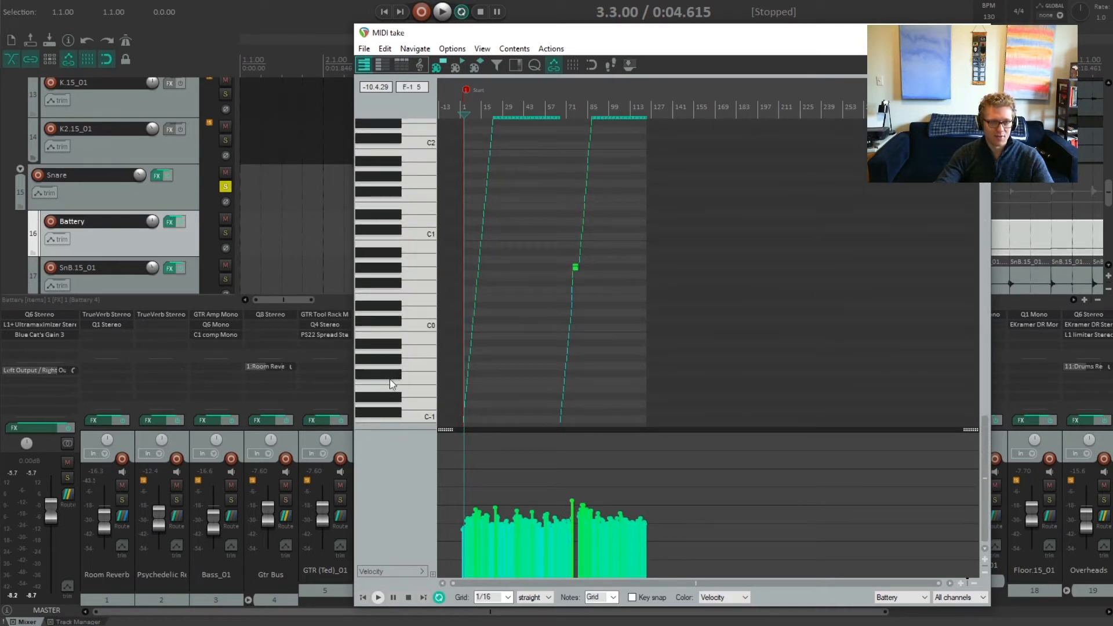
pyautogui.click(422, 418)
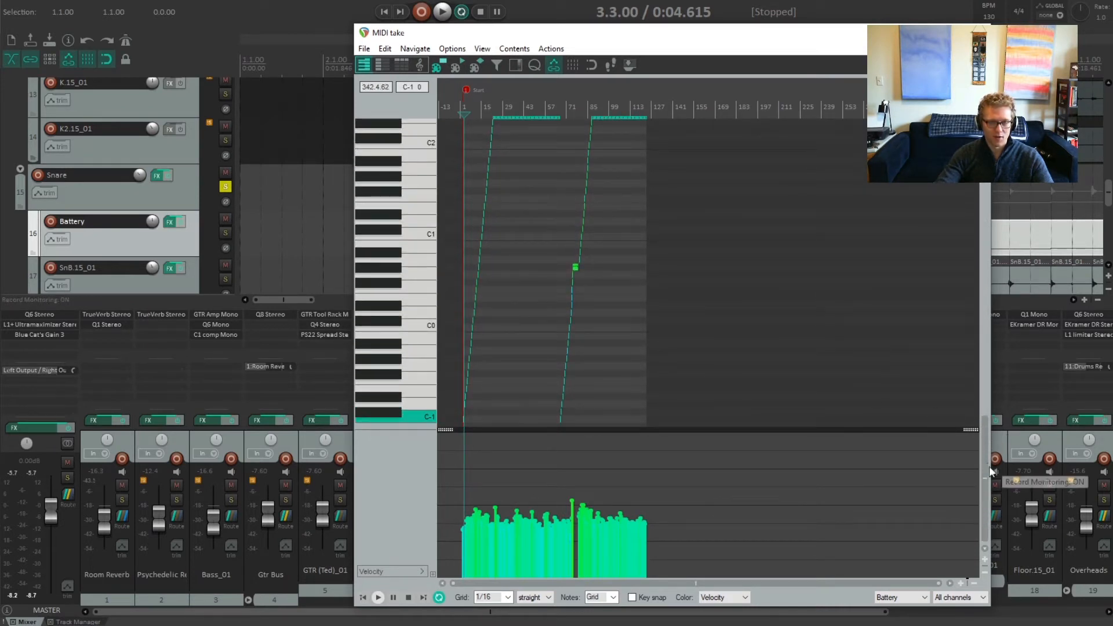
pyautogui.click(422, 421)
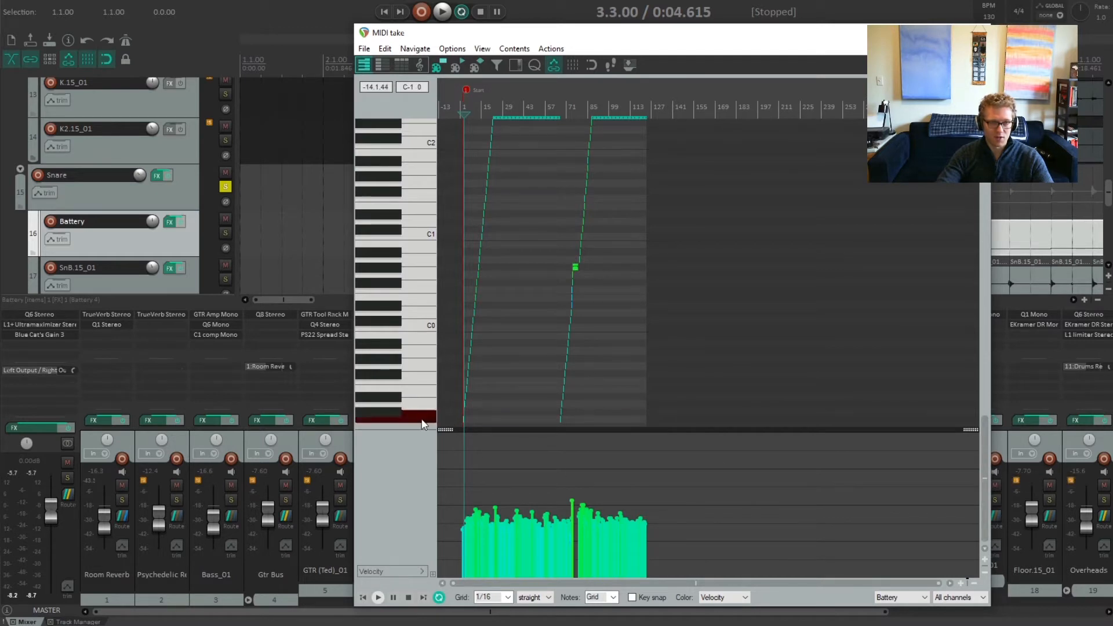
pyautogui.moveTo(985, 527); pyautogui.dragTo(967, 179)
pyautogui.click(422, 122)
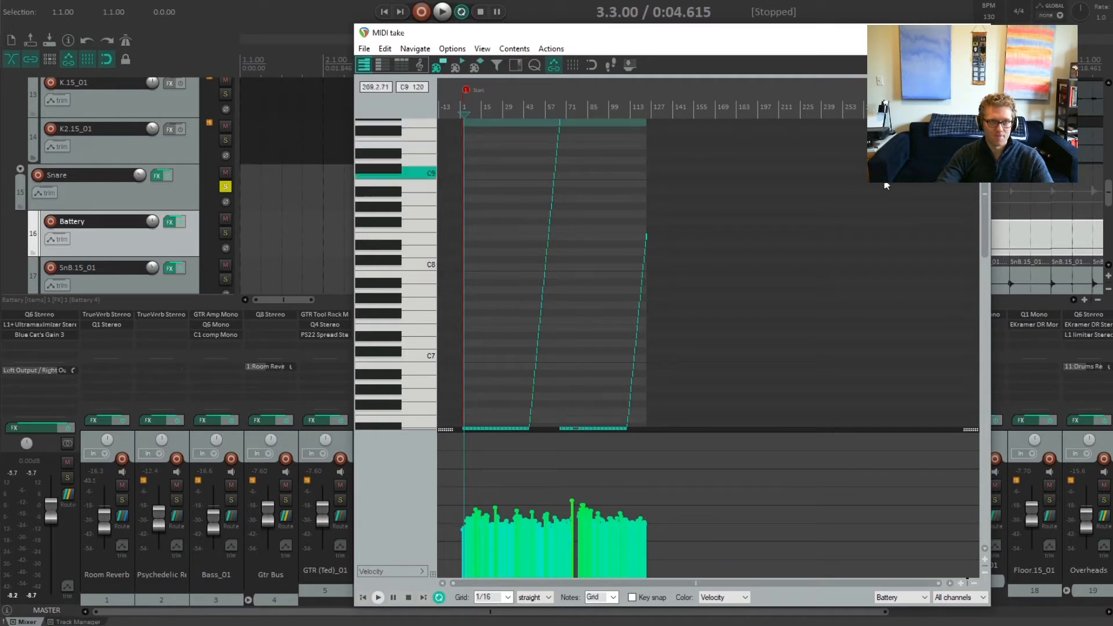
pyautogui.moveTo(986, 212); pyautogui.dragTo(992, 548)
pyautogui.scroll(10, 497, 405)
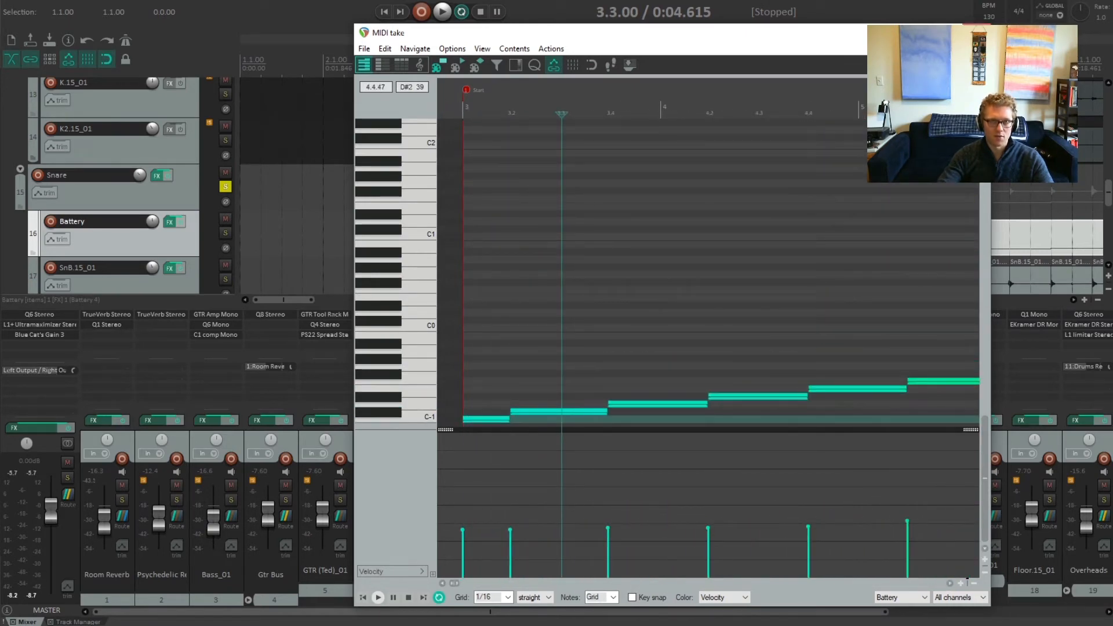
# Close the MIDI editor and compare the Battery item's rising notes with the SnB.15_01 snare hits along the enlarged tracks in the arrangement
pyautogui.click(978, 32)
pyautogui.moveTo(166, 255)
pyautogui.mouseDown()
pyautogui.moveTo(166, 290)
pyautogui.moveTo(168, 260)
pyautogui.mouseUp()
pyautogui.scroll(-4, 390, 228)
pyautogui.scroll(6, 388, 228)
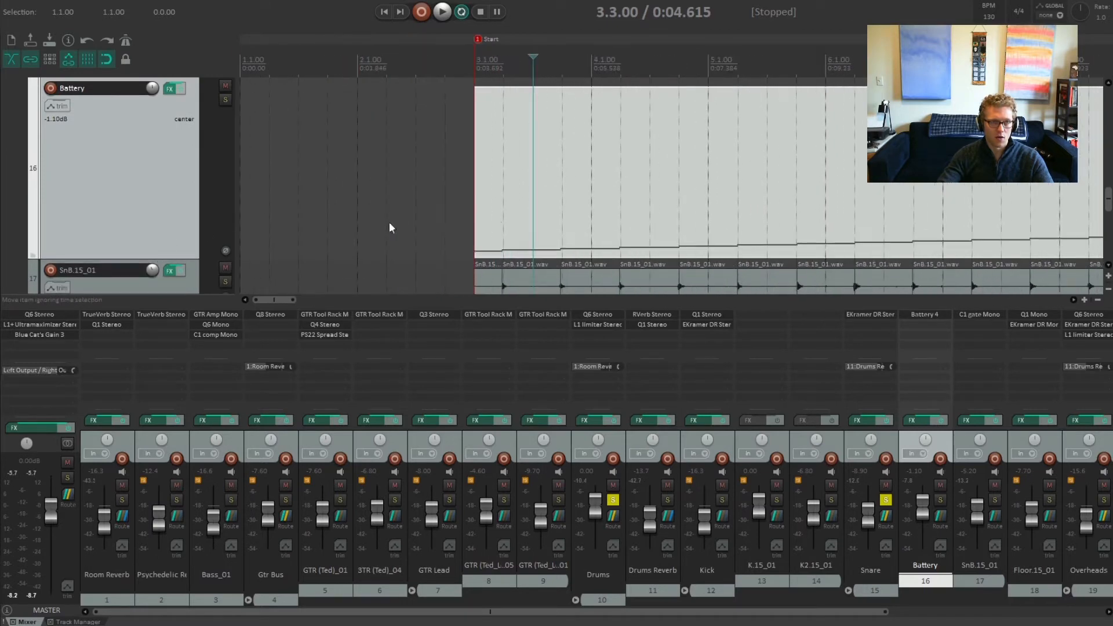
pyautogui.hscroll(5, 619, 260)
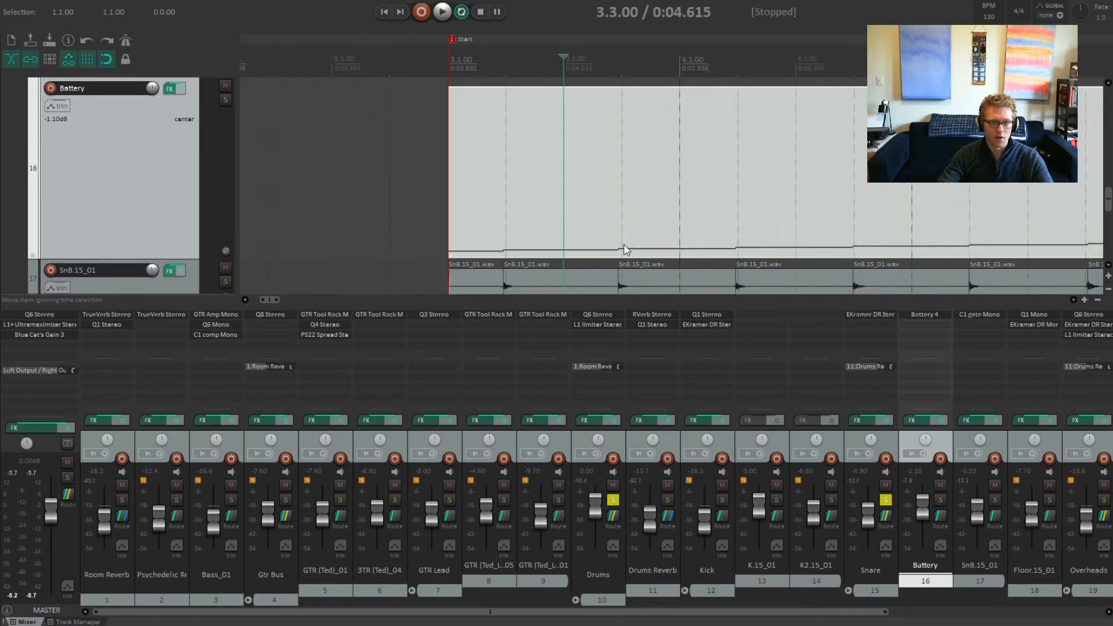
pyautogui.hscroll(8, 596, 259)
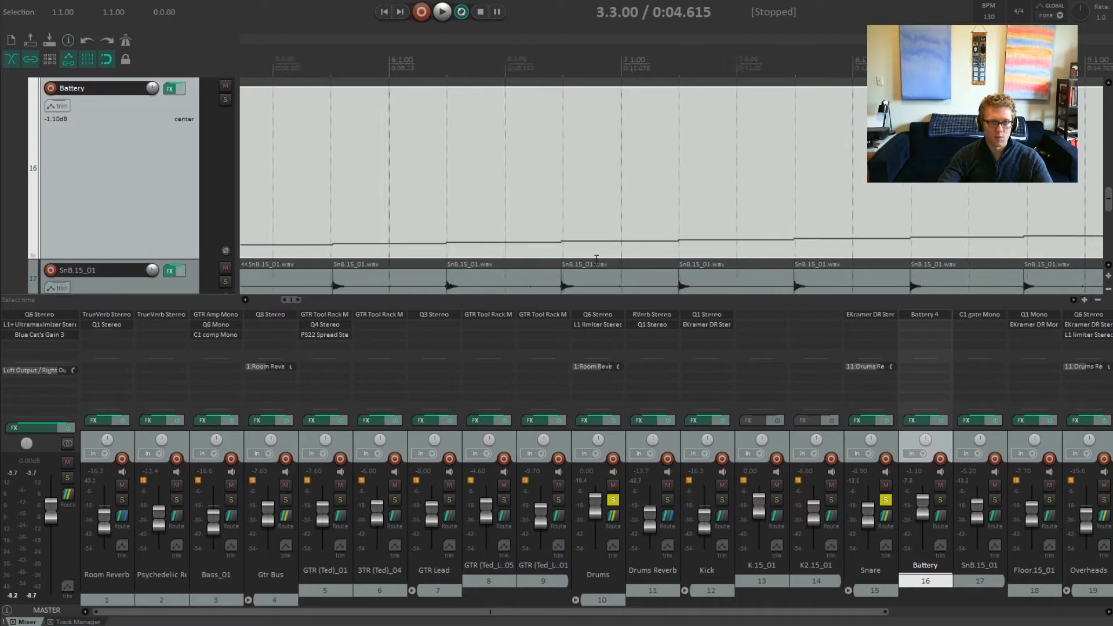
pyautogui.hscroll(8, 607, 262)
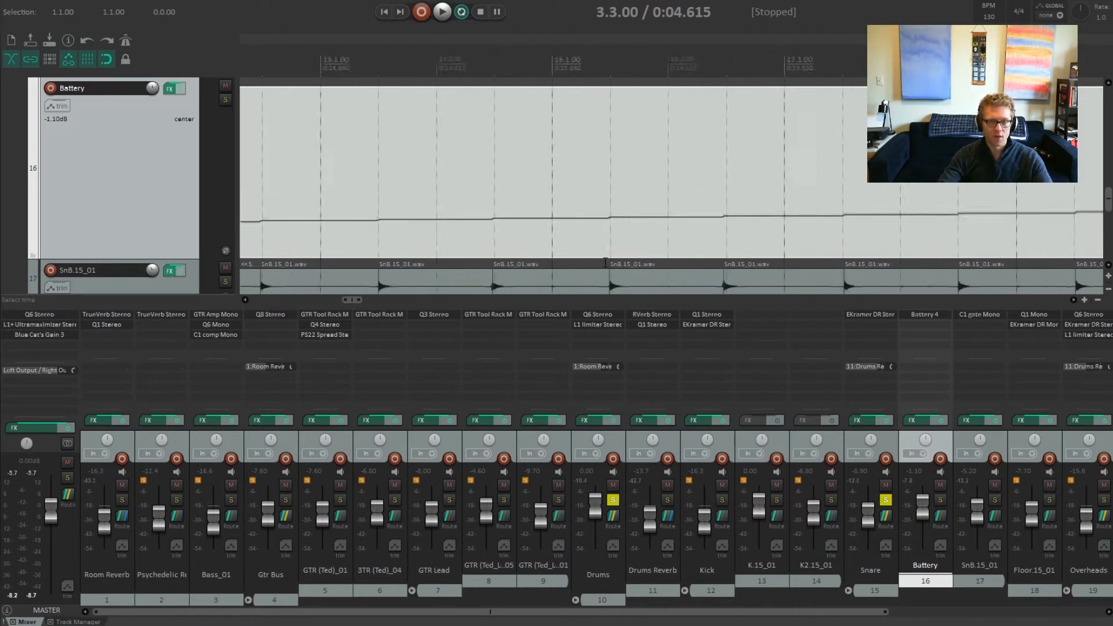
# Reopen the Battery MIDI item, audition the D2 snare note, and play the soloed Battery track
pyautogui.doubleClick(622, 238)
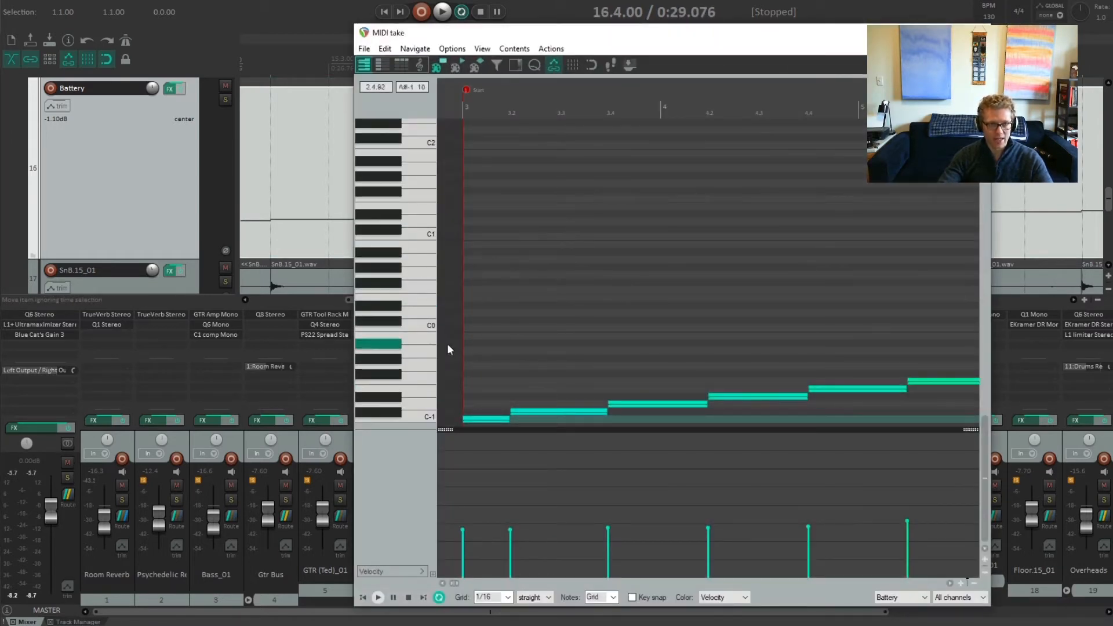
pyautogui.scroll(5, 429, 287)
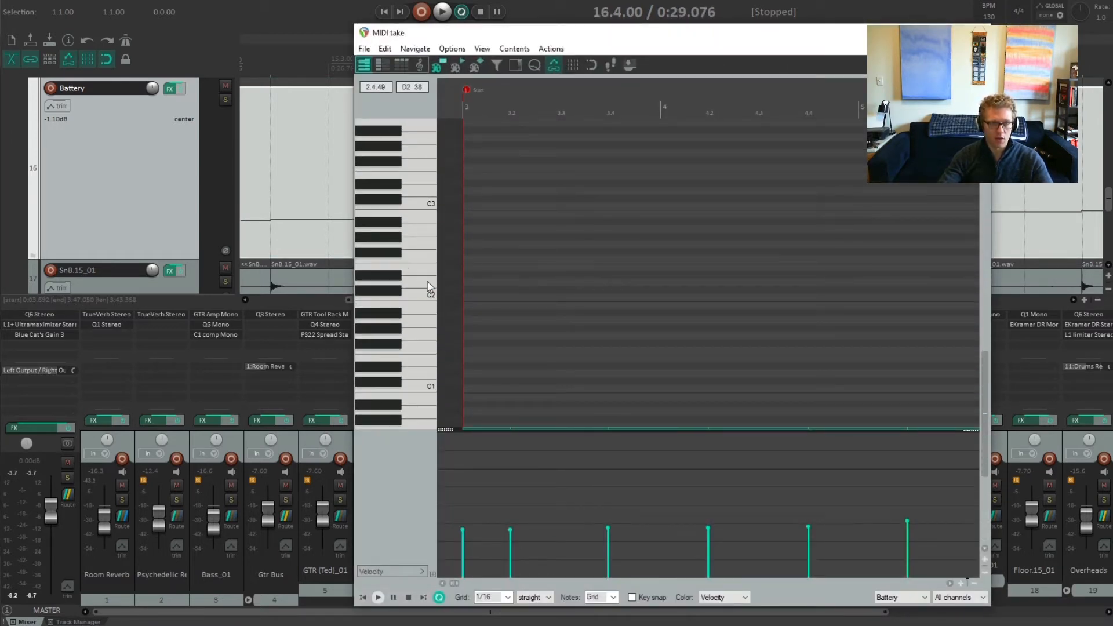
pyautogui.click(429, 287)
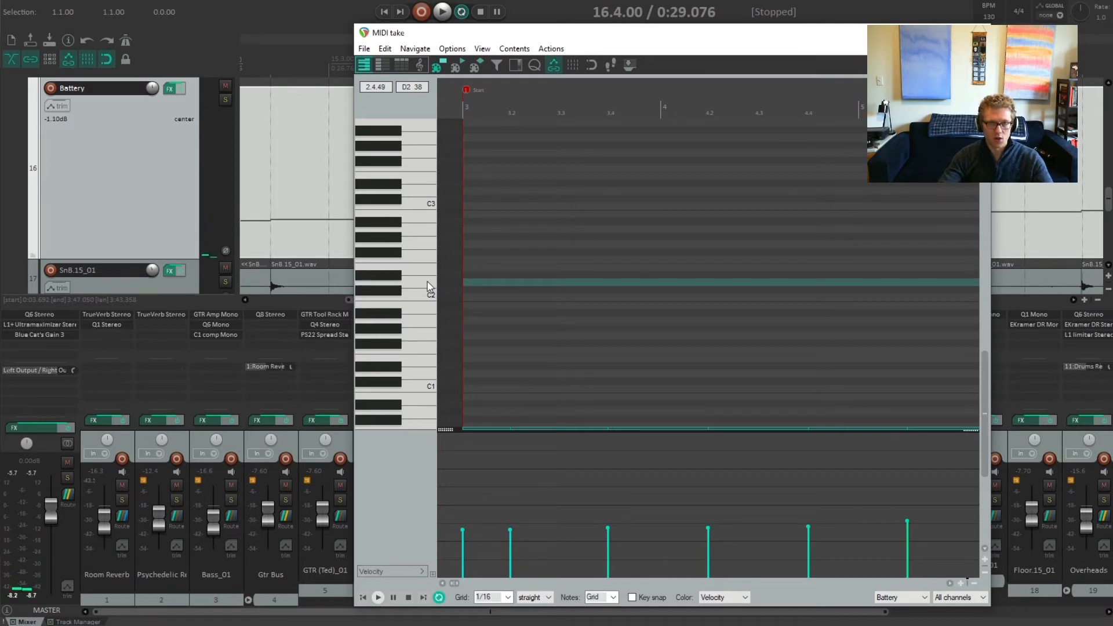
pyautogui.scroll(-10, 569, 273)
pyautogui.press('space')
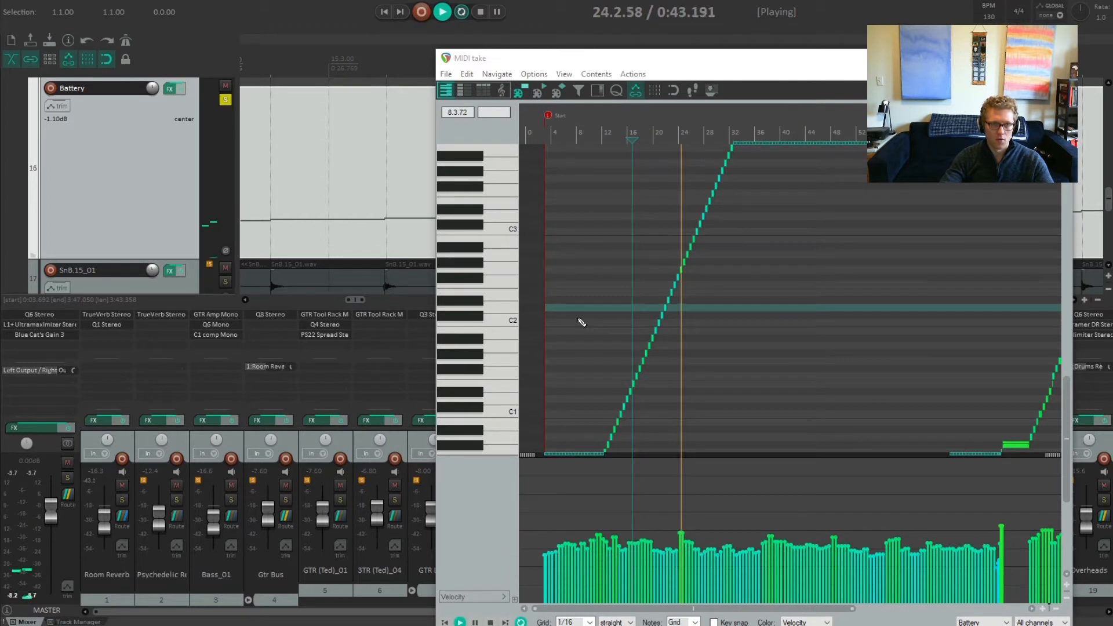
# Select all notes in the Battery MIDI item and raise their velocities together during playback, then stop
pyautogui.click(579, 330)
pyautogui.hotkey('ctrl', 'a')
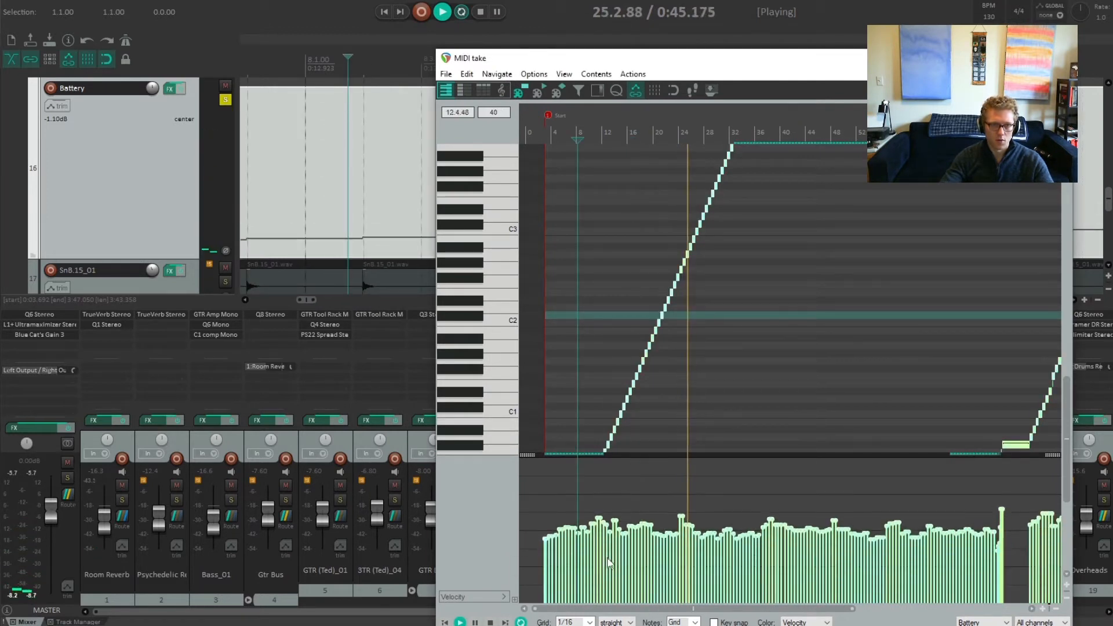
pyautogui.scroll(15, 609, 563)
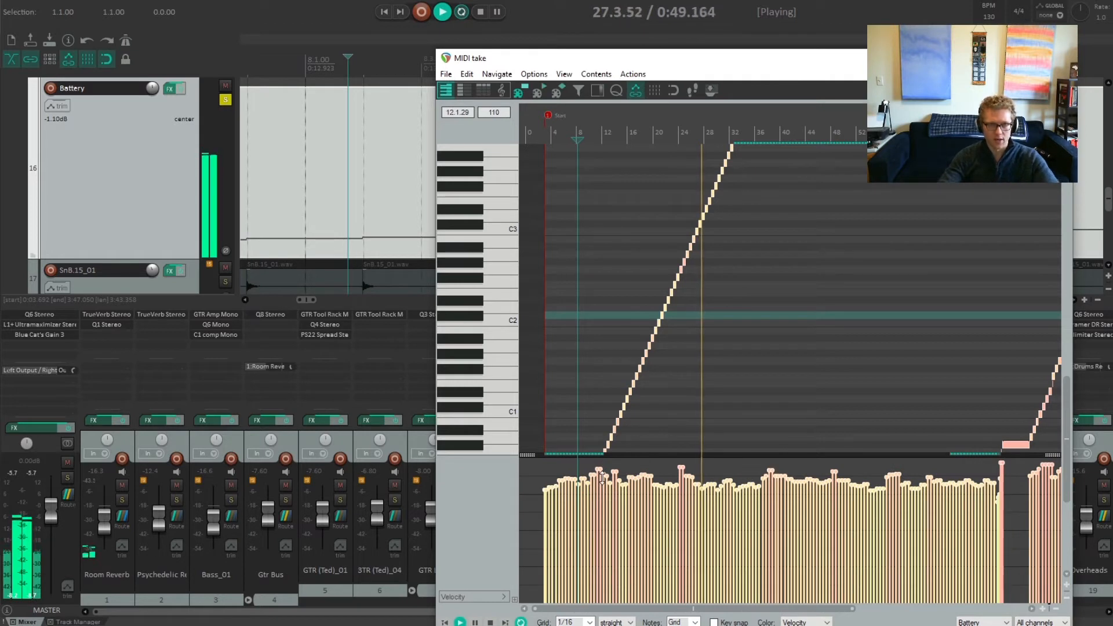
pyautogui.press('space')
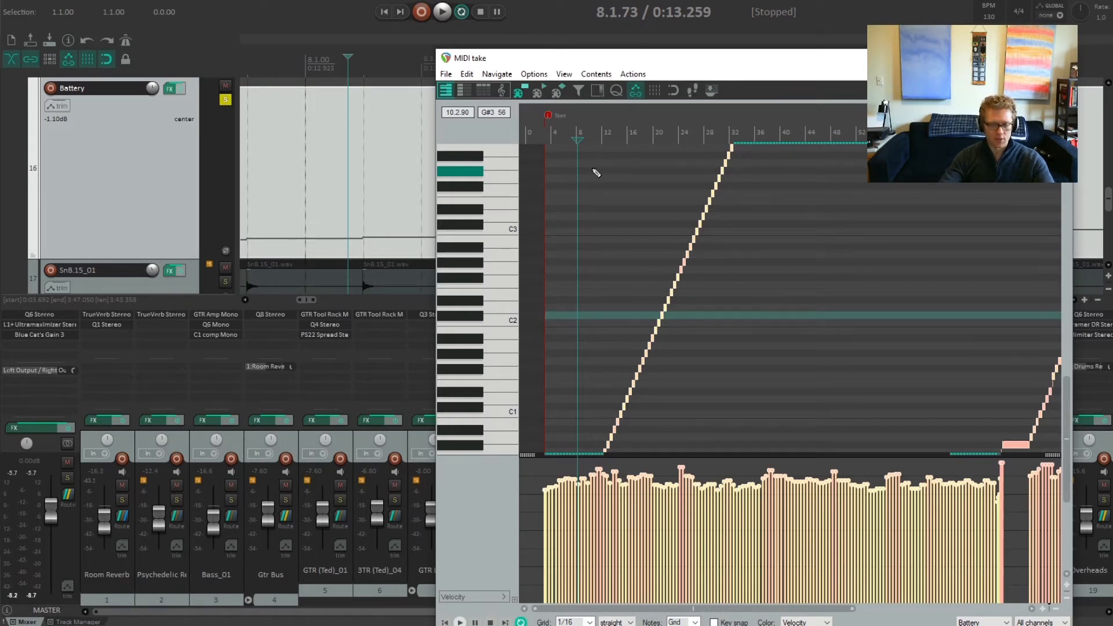
# Transpose all notes by -127 semitones to gather them on the lowest note, C-1
pyautogui.press('t')
pyautogui.click(467, 74)
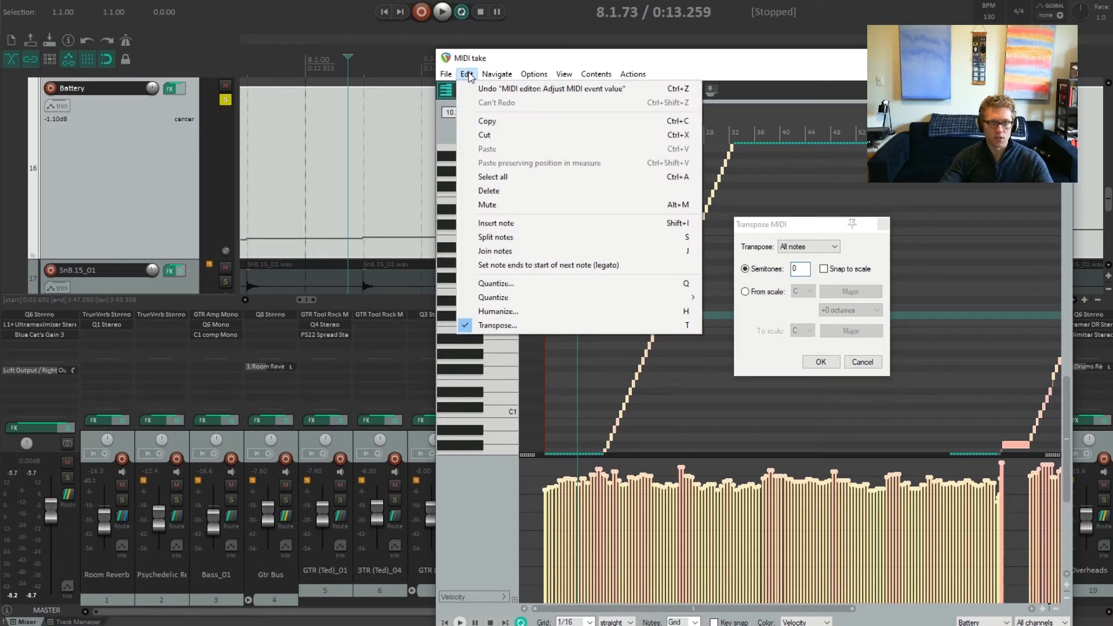
pyautogui.click(805, 229)
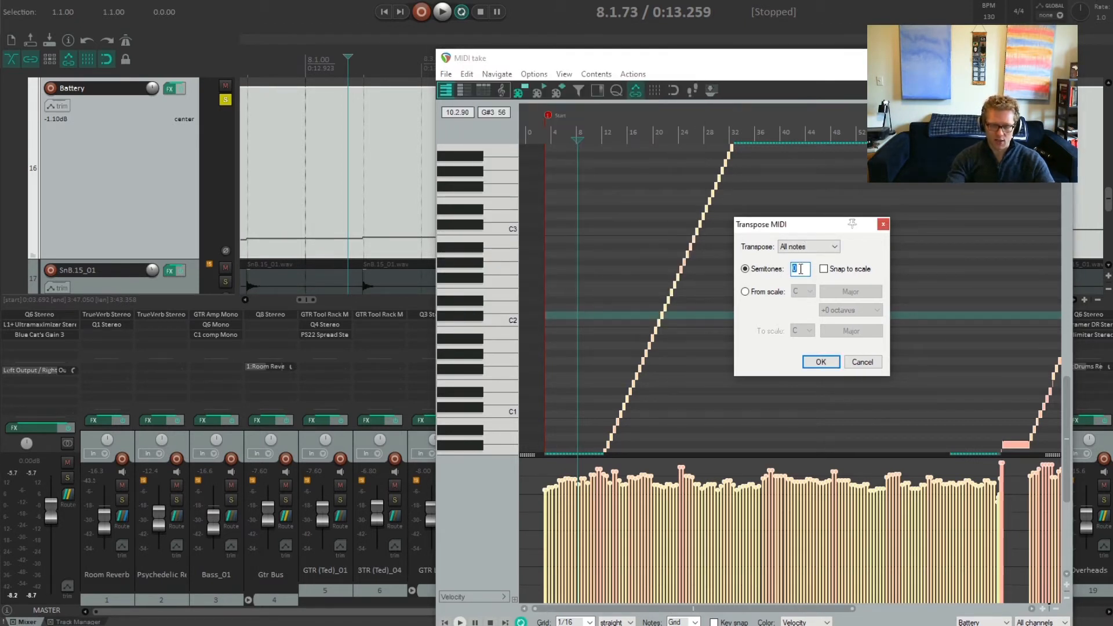
pyautogui.write('-127')
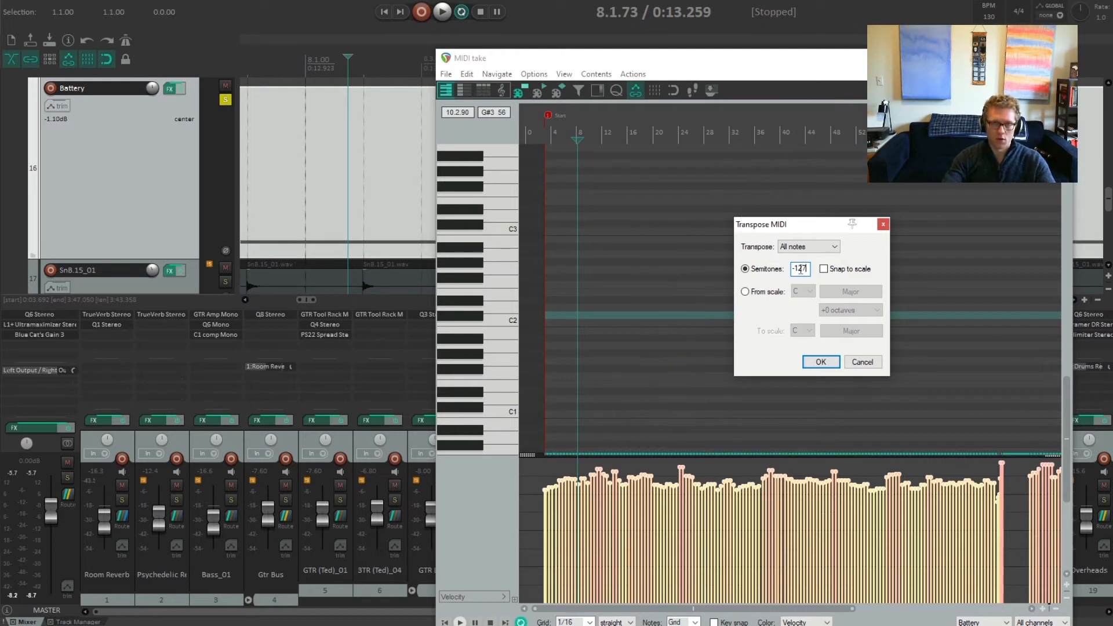
pyautogui.click(819, 362)
pyautogui.scroll(5, 523, 380)
pyautogui.scroll(-4, 524, 380)
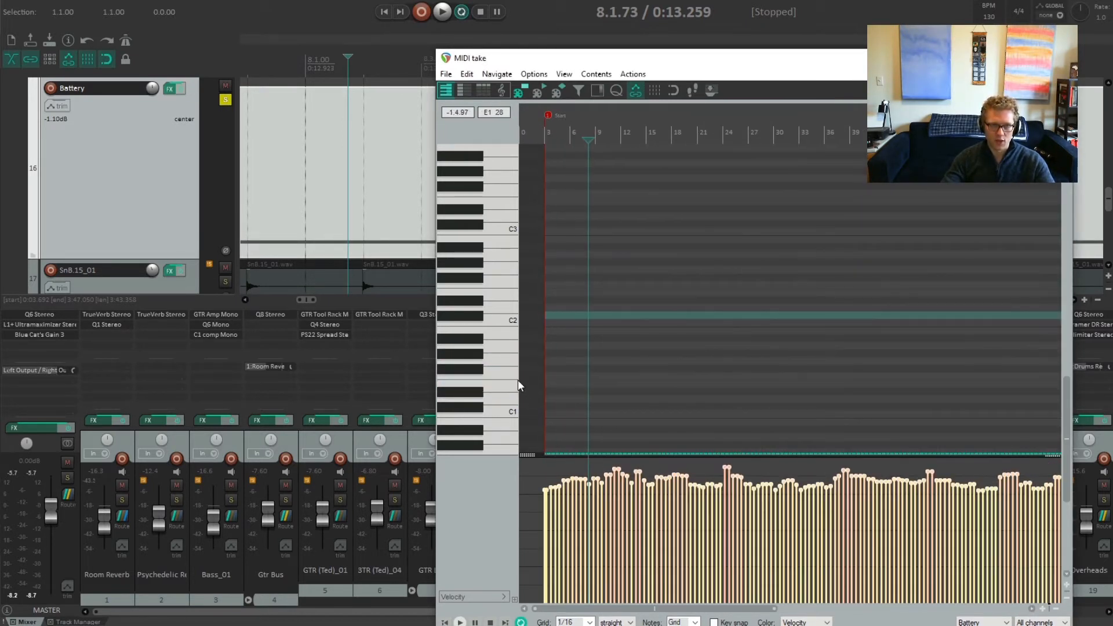
pyautogui.scroll(-5, 517, 380)
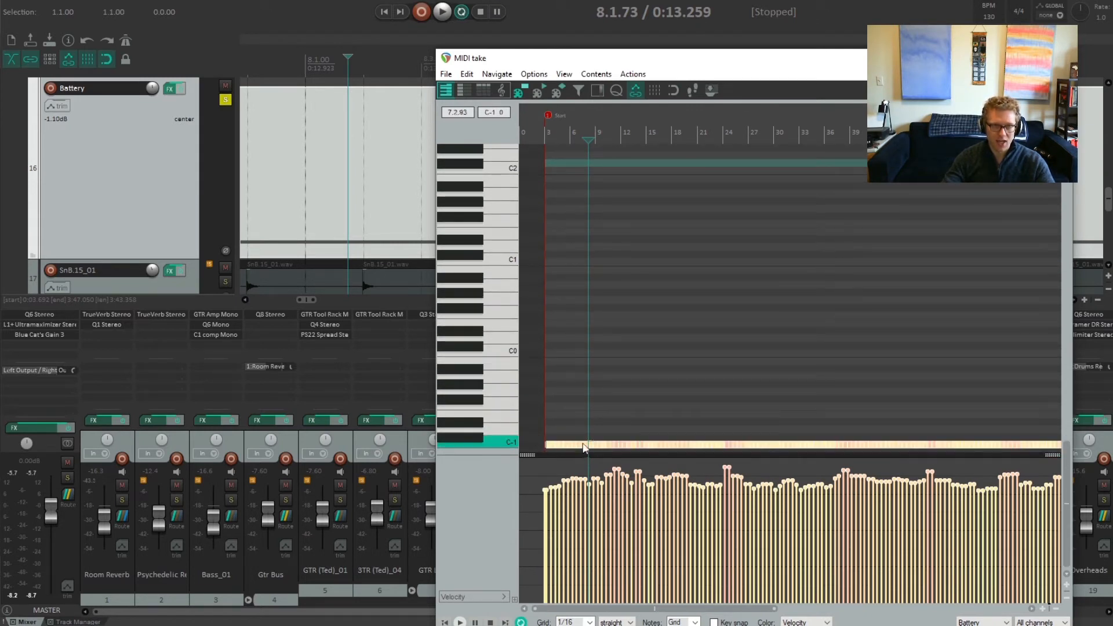
# Find the key that triggers the snare sample and transpose all notes up 38 semitones onto it, D2
pyautogui.scroll(5, 584, 447)
pyautogui.scroll(-6, 593, 432)
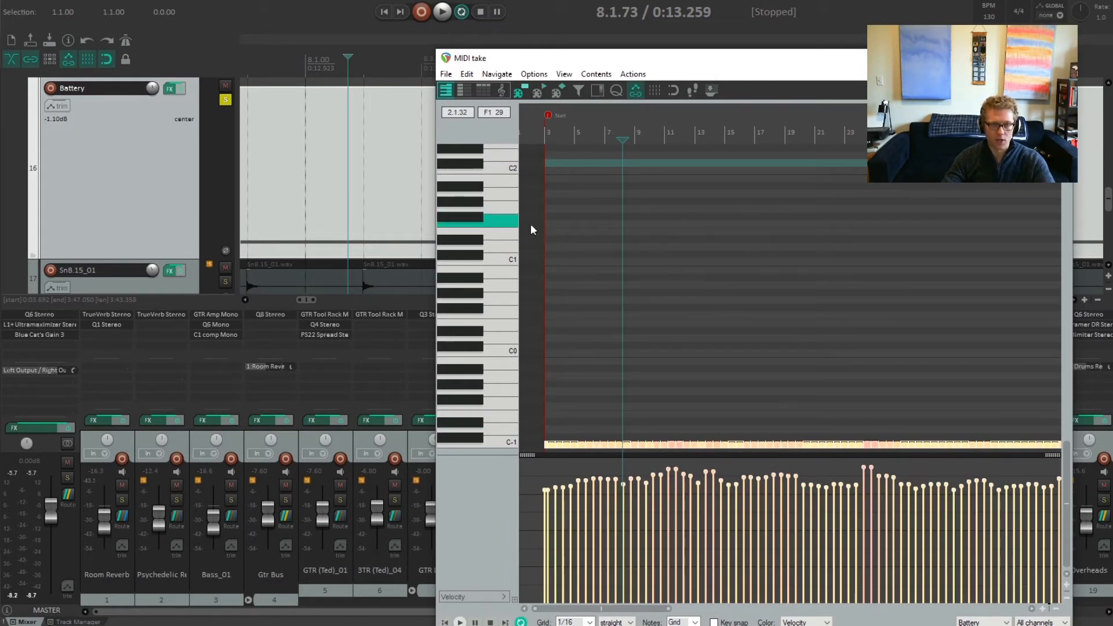
pyautogui.scroll(2, 507, 232)
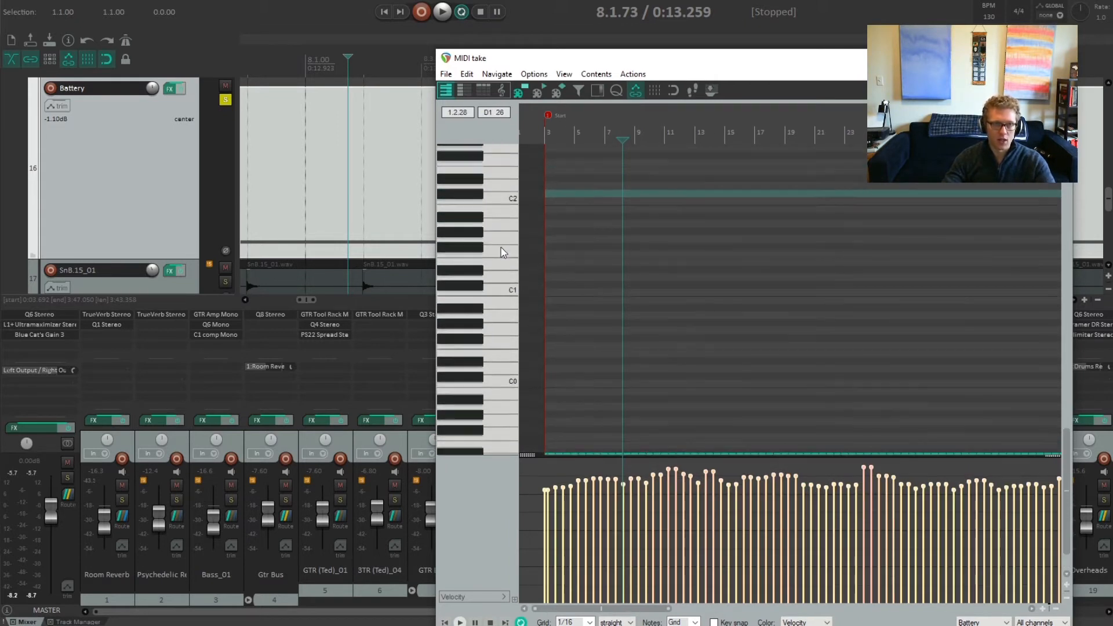
pyautogui.click(509, 186)
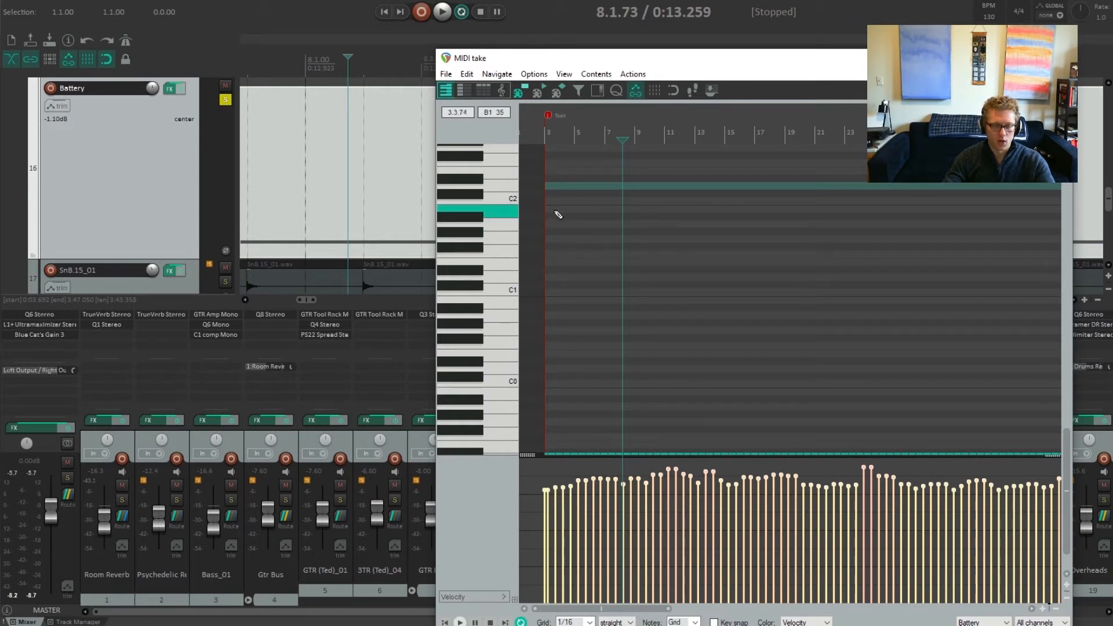
pyautogui.hotkey('ctrl', 't')
pyautogui.write('38')
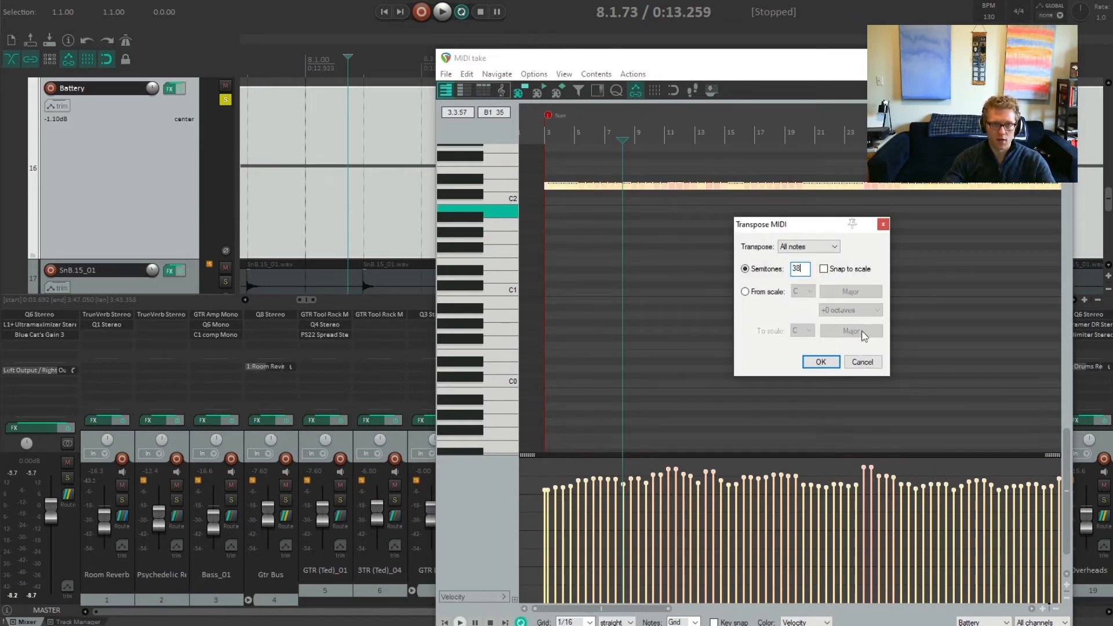
pyautogui.click(821, 361)
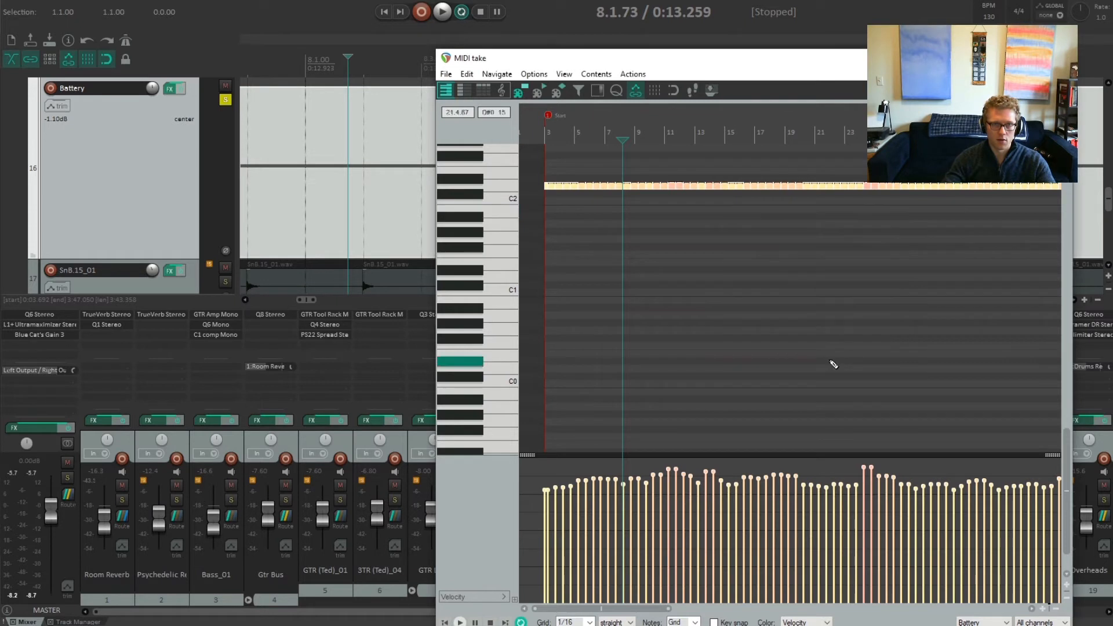
pyautogui.click(512, 191)
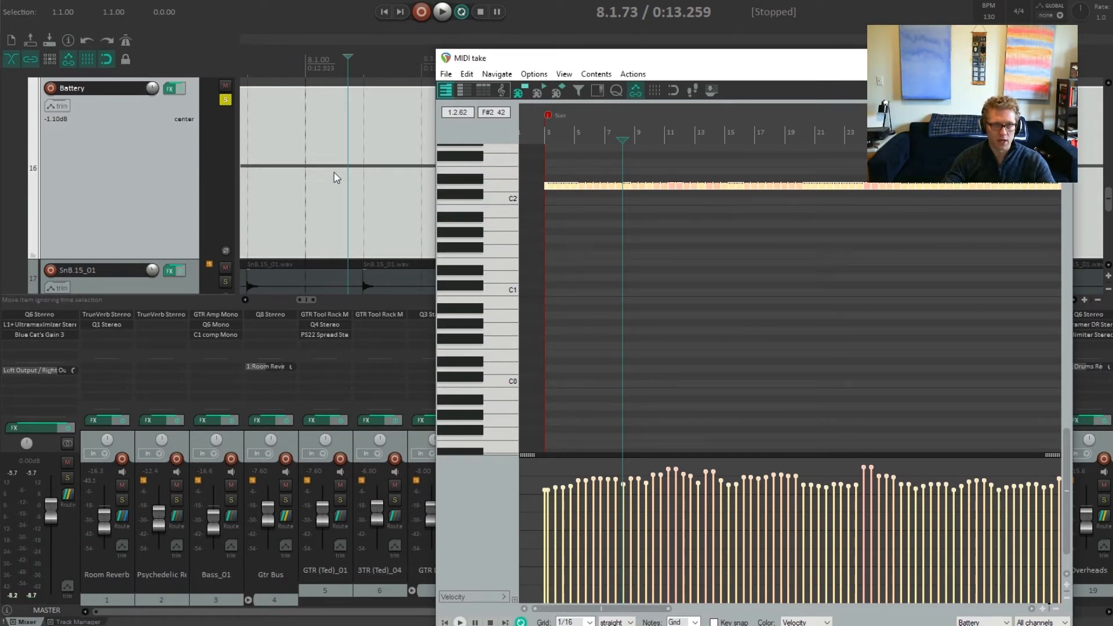
# Play back the transposed snare notes on the soloed Battery track, restarting from about measure 7, and stop
pyautogui.press('space')
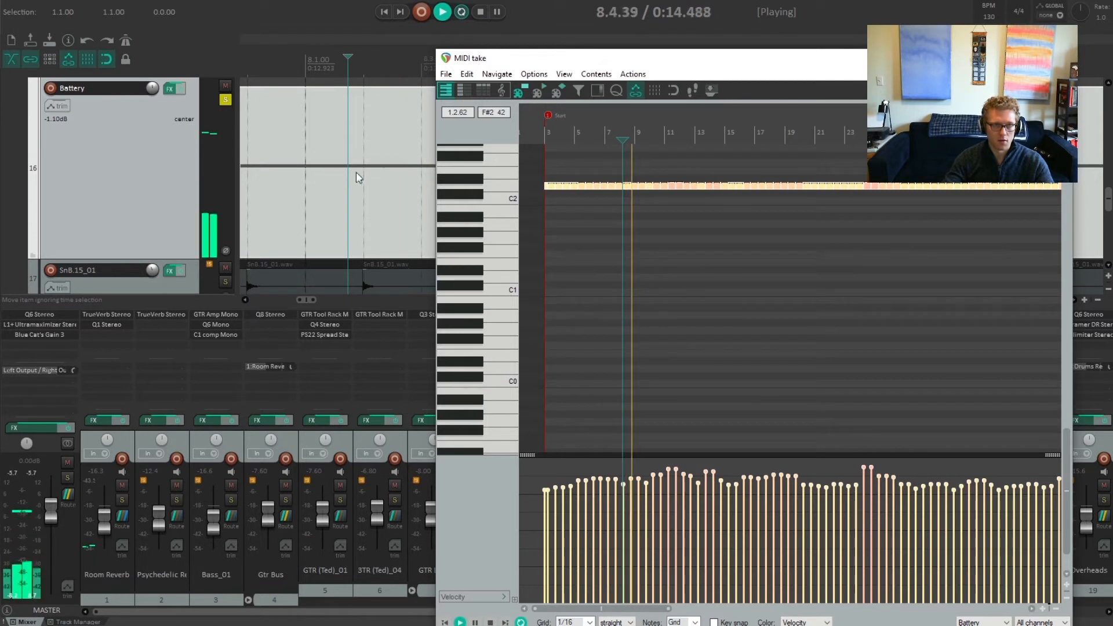
pyautogui.click(611, 137)
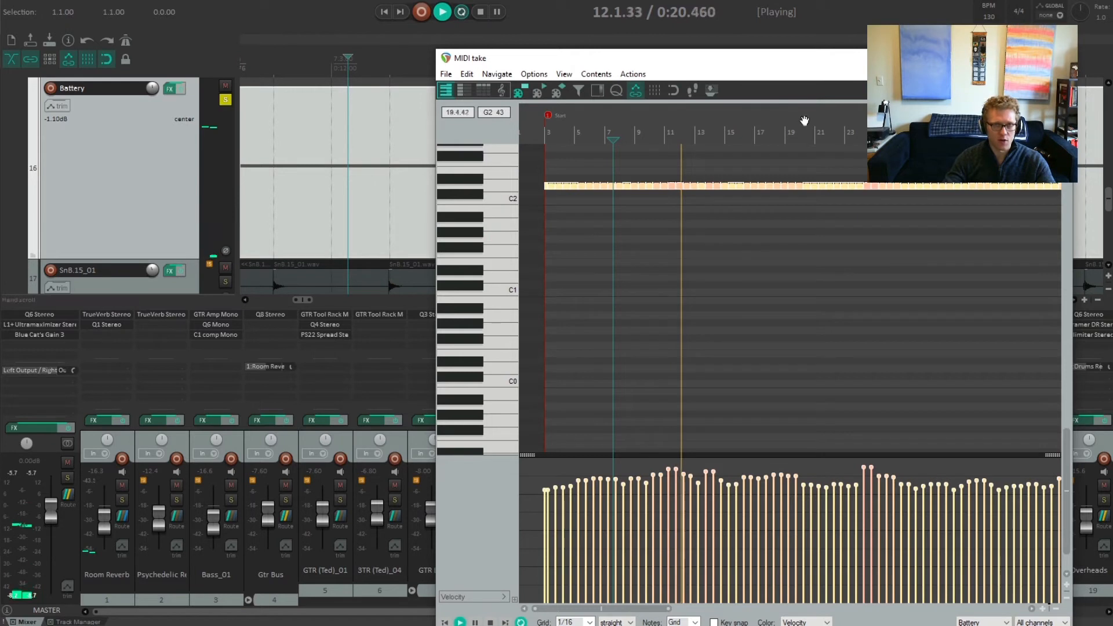
pyautogui.press('space')
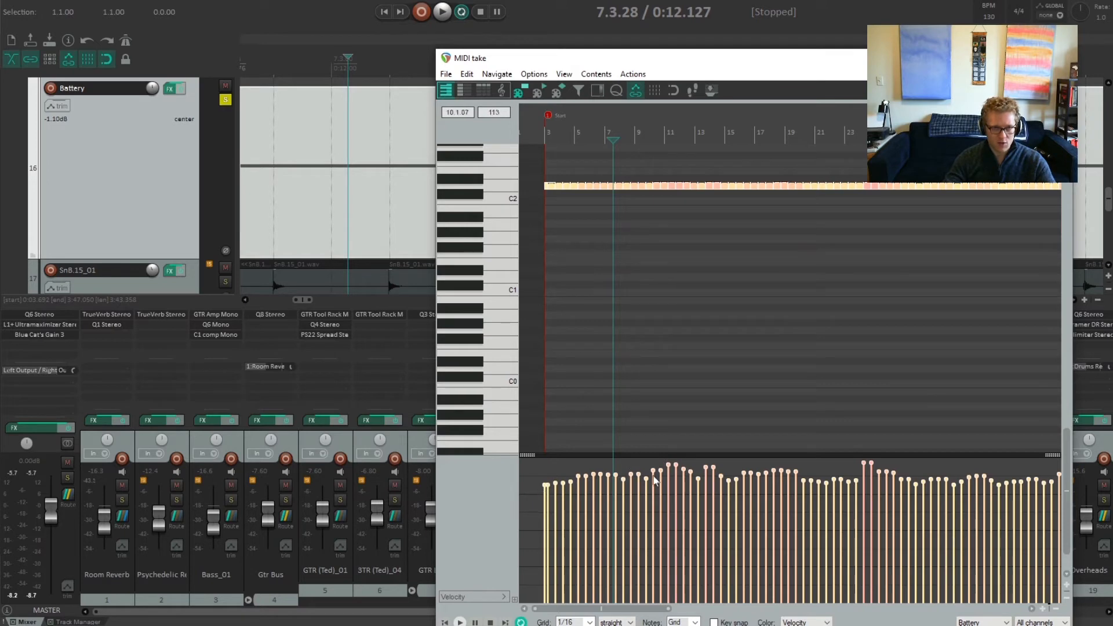
# Even out all note velocities by raising them to the maximum and lowering them slightly to one uniform level, and play the result
pyautogui.scroll(-4, 895, 508)
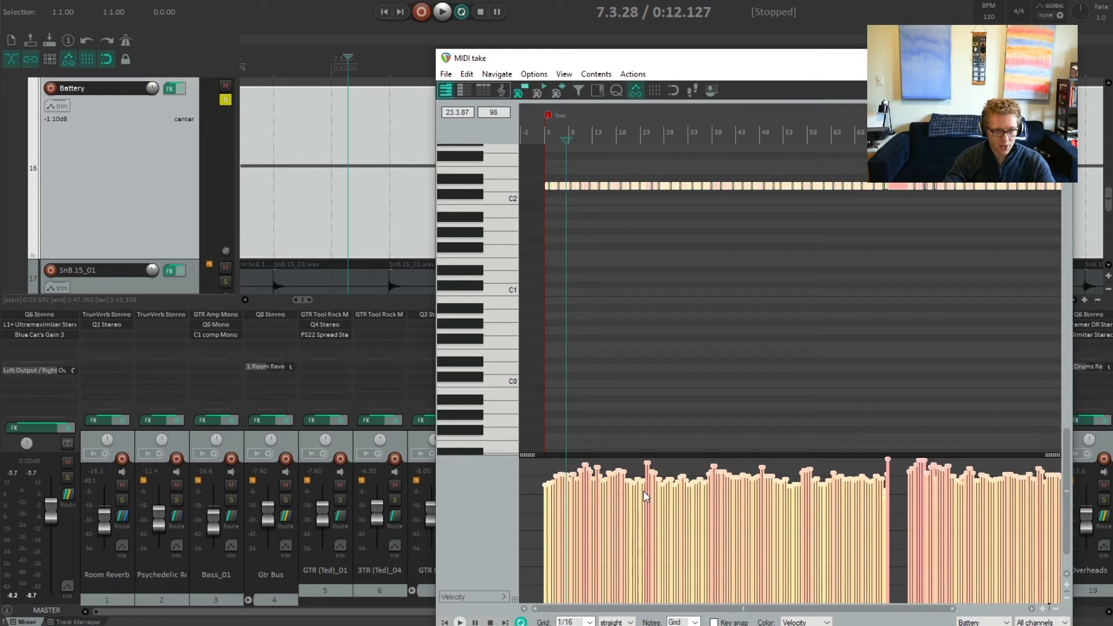
pyautogui.scroll(6, 645, 492)
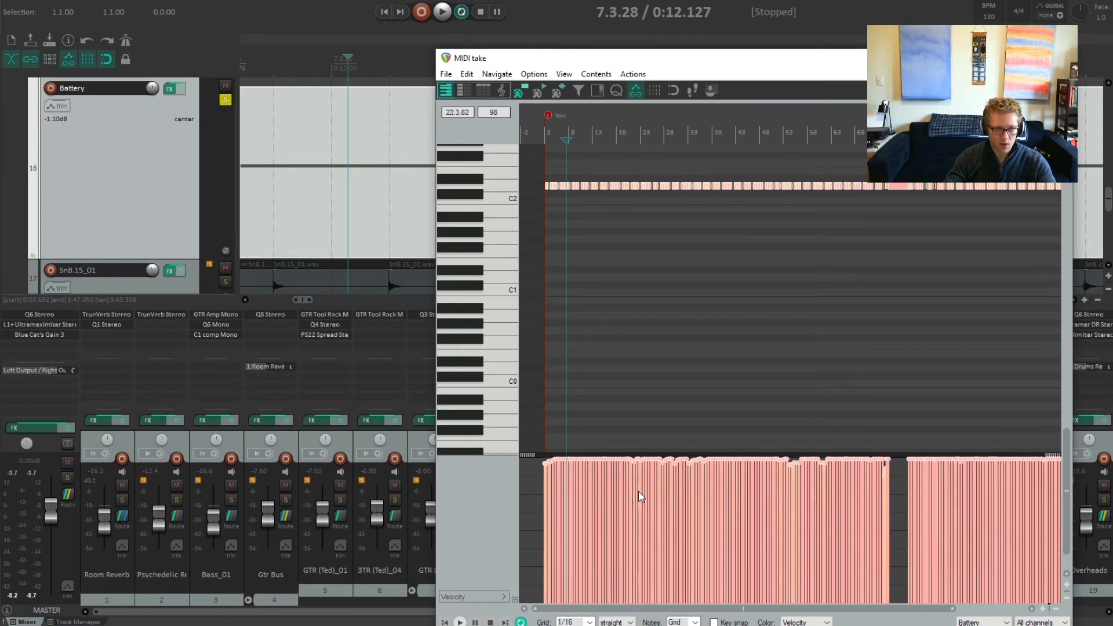
pyautogui.scroll(-3, 666, 510)
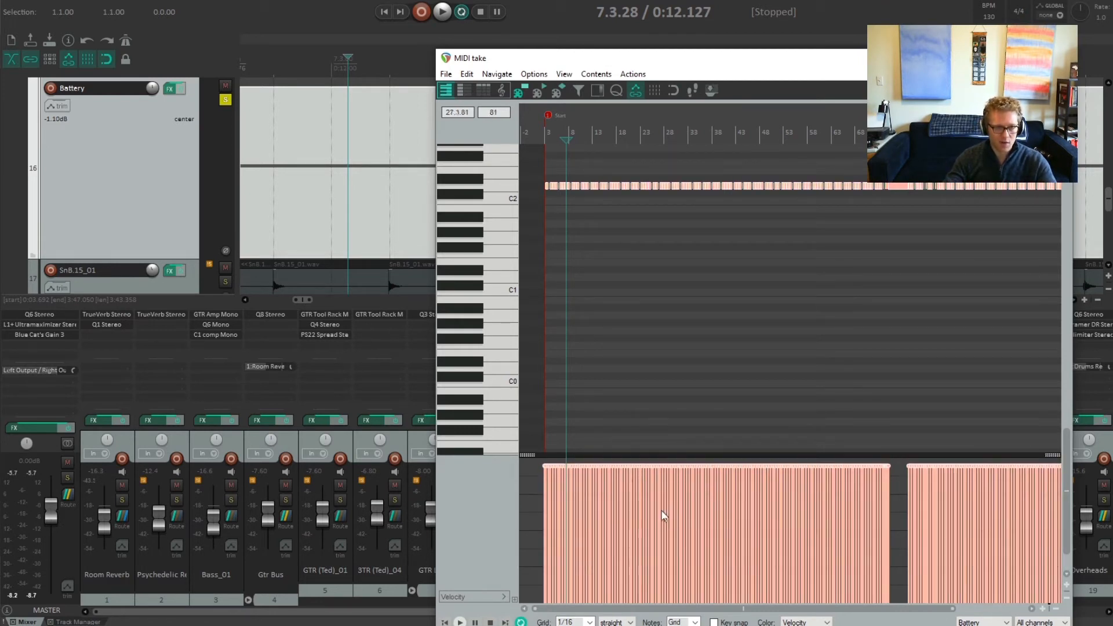
pyautogui.press('space')
pyautogui.scroll(1, 658, 514)
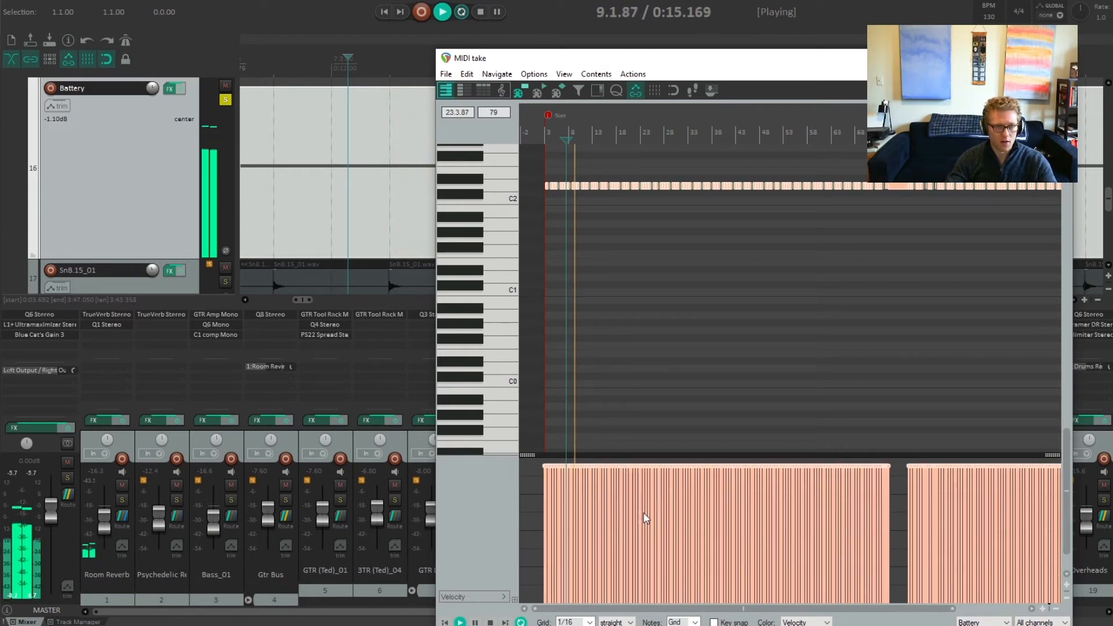
# Listen to the evened-out snare notes on the soloed Battery track and stop playback
pyautogui.scroll(1, 644, 513)
pyautogui.scroll(-1, 643, 513)
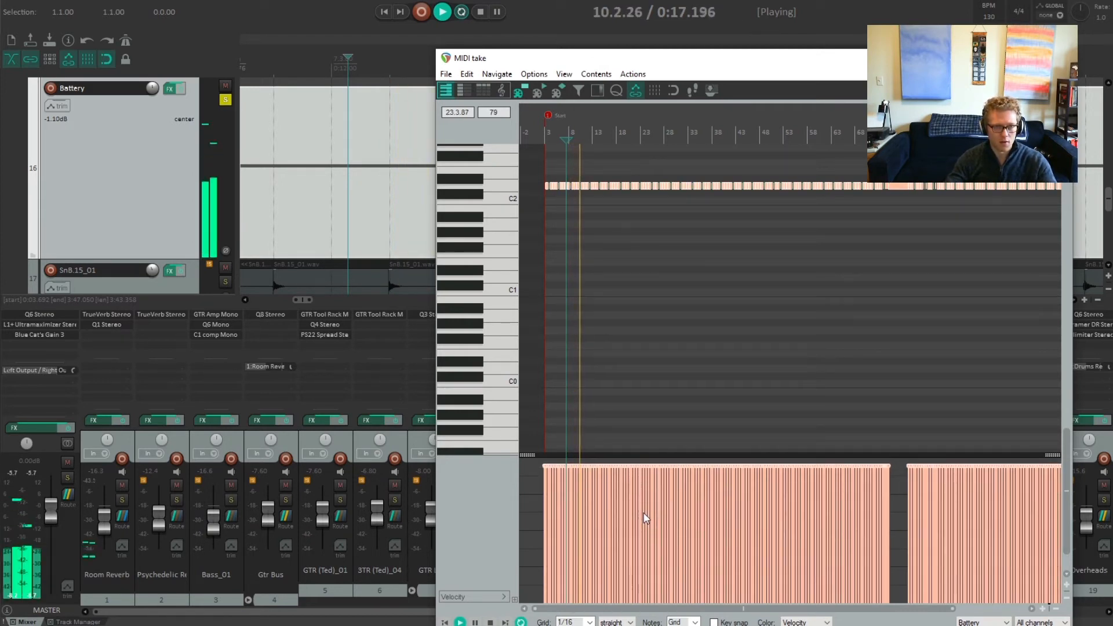
pyautogui.press('space')
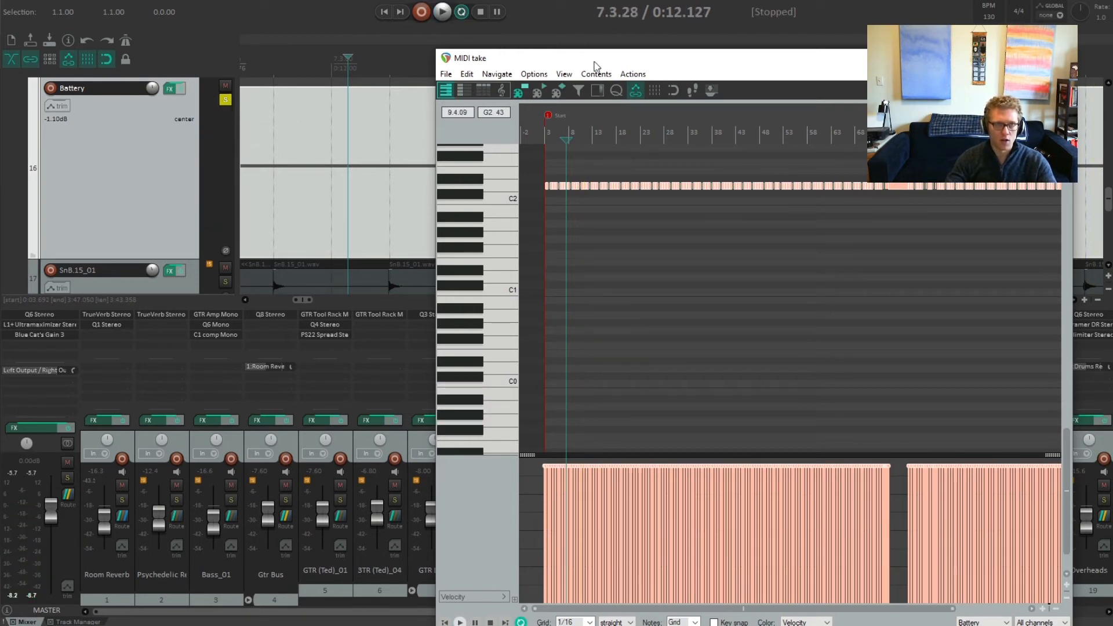
# Humanize all notes with 0% timing, 6% velocity and 0% timing bias, generating new random velocity variations
pyautogui.moveTo(596, 63); pyautogui.dragTo(573, 48)
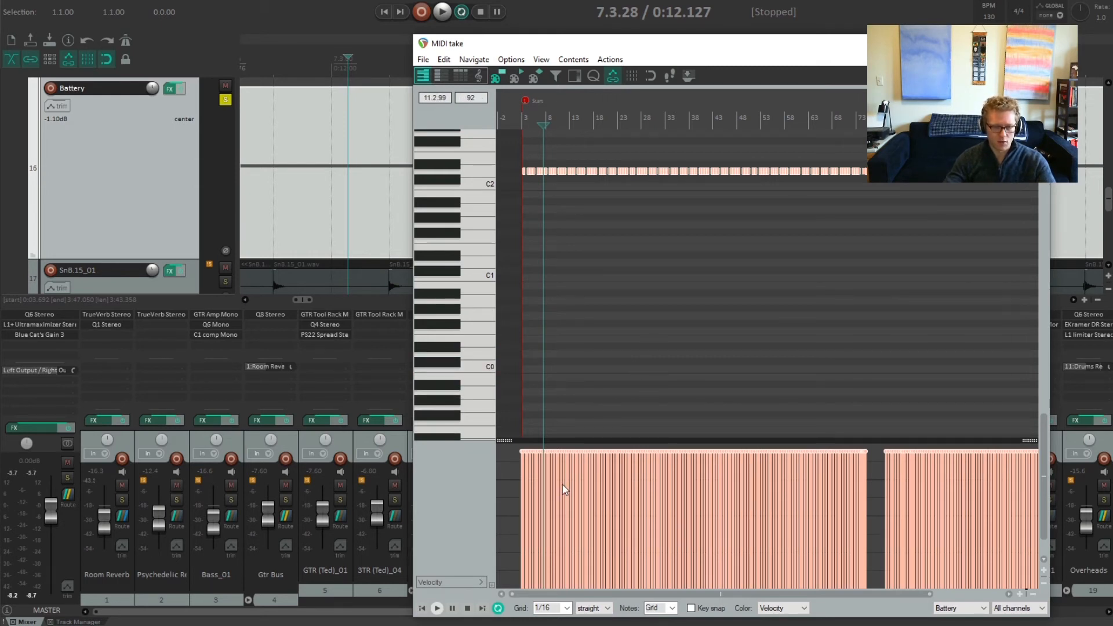
pyautogui.press('h')
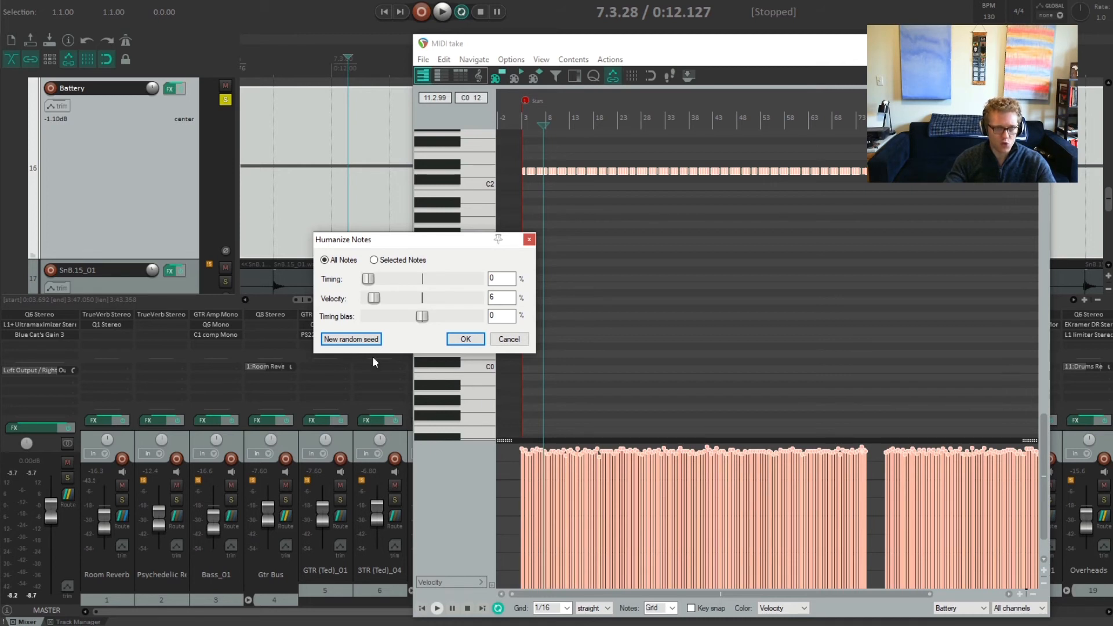
pyautogui.click(357, 344)
pyautogui.click(358, 345)
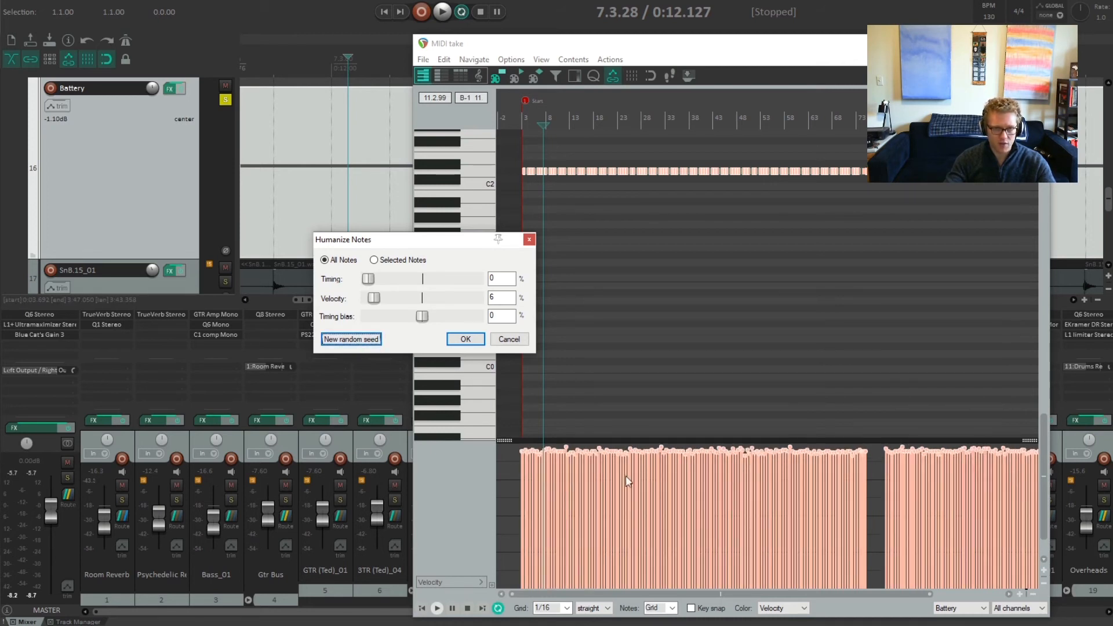
# Reroll the humanize random seed several more times and apply the velocity variation to the notes
pyautogui.press('space')
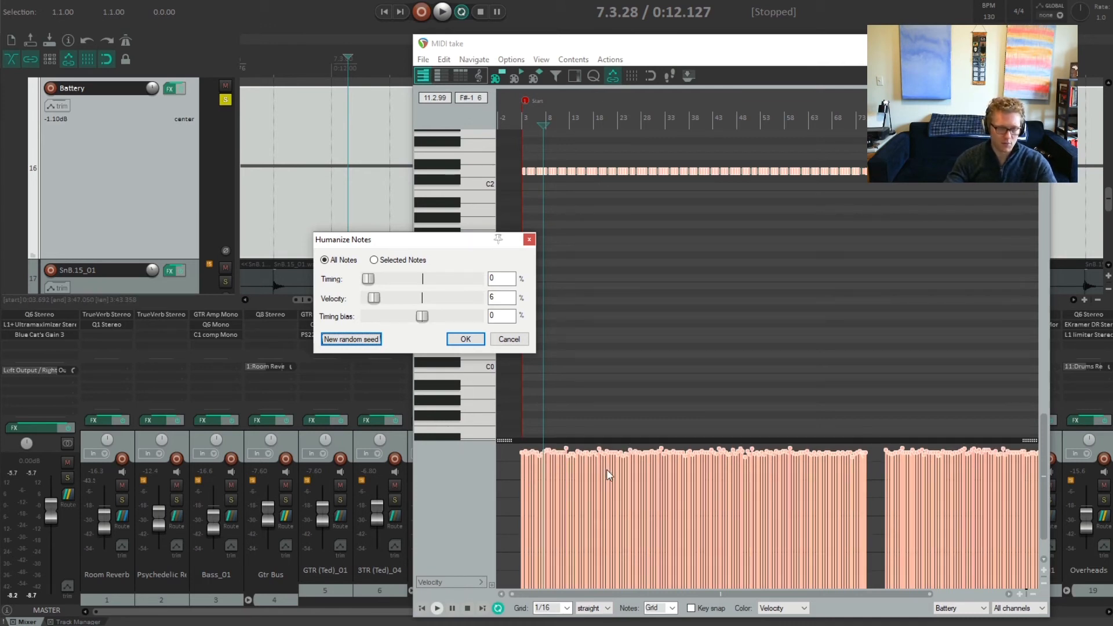
pyautogui.press('space')
pyautogui.press('space')
pyautogui.press('space')
pyautogui.press('space')
pyautogui.press('space')
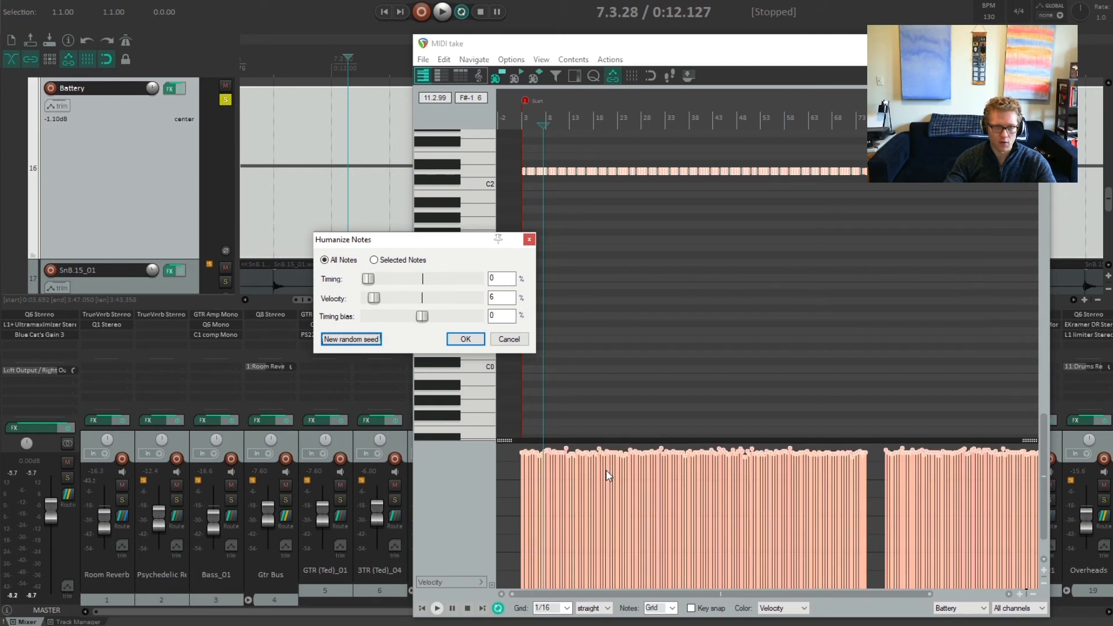
pyautogui.press('space')
pyautogui.press('space')
pyautogui.press('space')
pyautogui.press('space')
pyautogui.press('space')
pyautogui.click(328, 342)
pyautogui.click(342, 342)
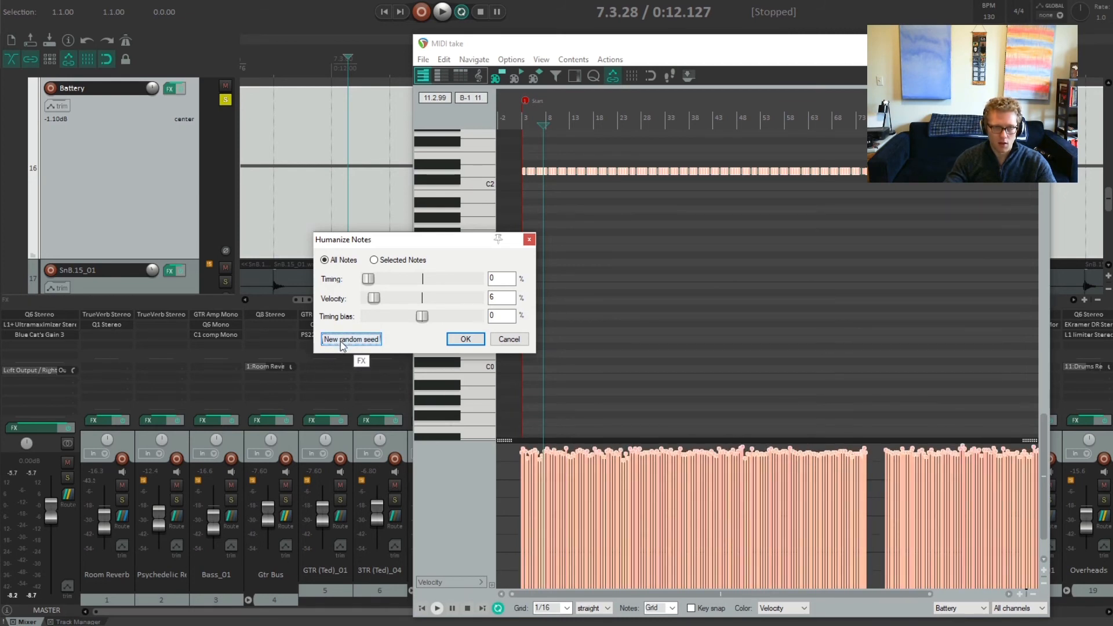
pyautogui.click(365, 343)
pyautogui.click(365, 343)
pyautogui.click(364, 344)
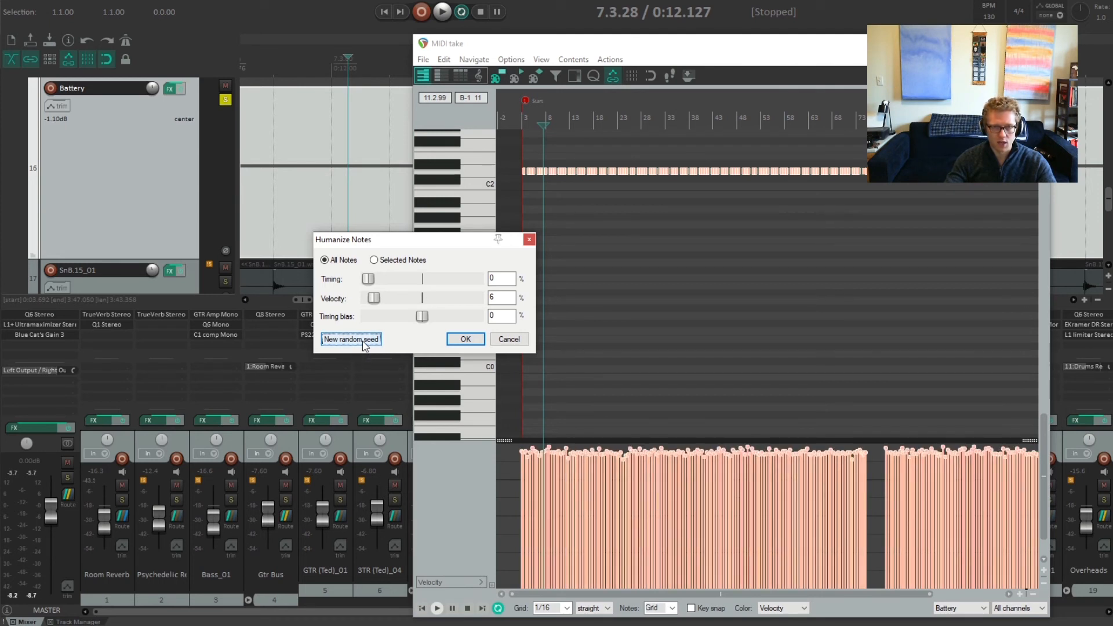
pyautogui.click(466, 339)
# Play back the soloed Drums bus to hear the Battery snare together with the recorded kit, and stop
pyautogui.press('space')
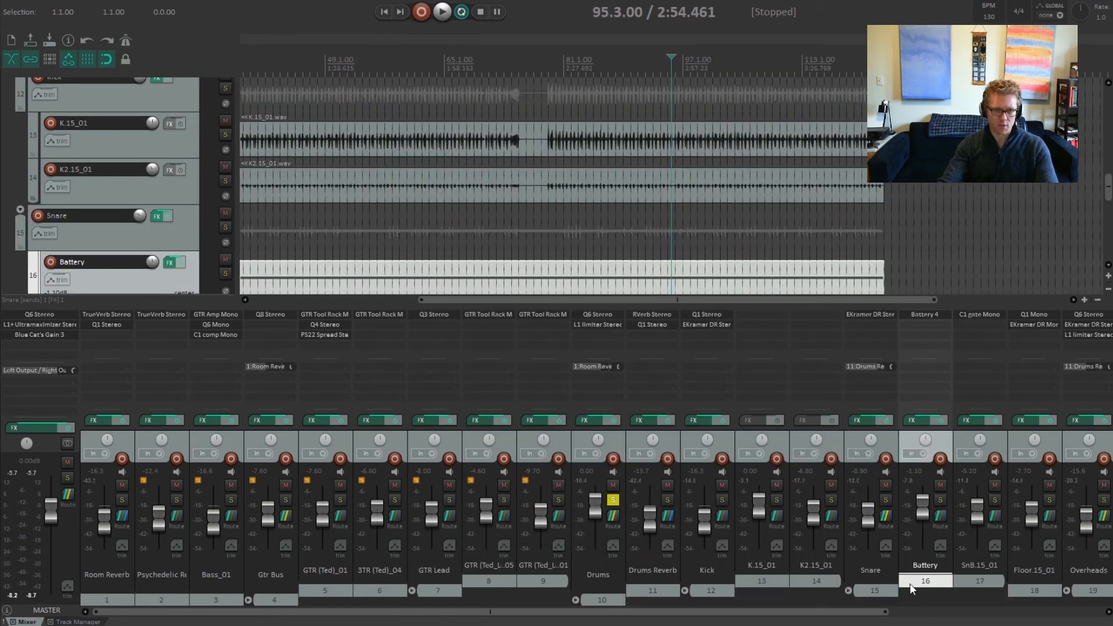
pyautogui.press('space')
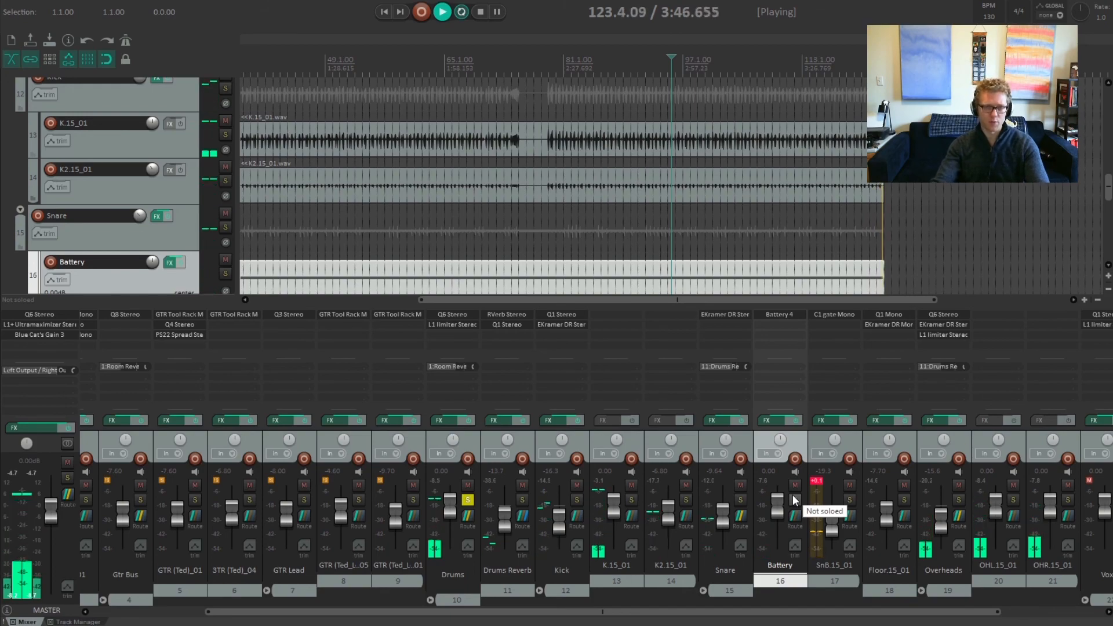
pyautogui.press('Home')
pyautogui.press('space')
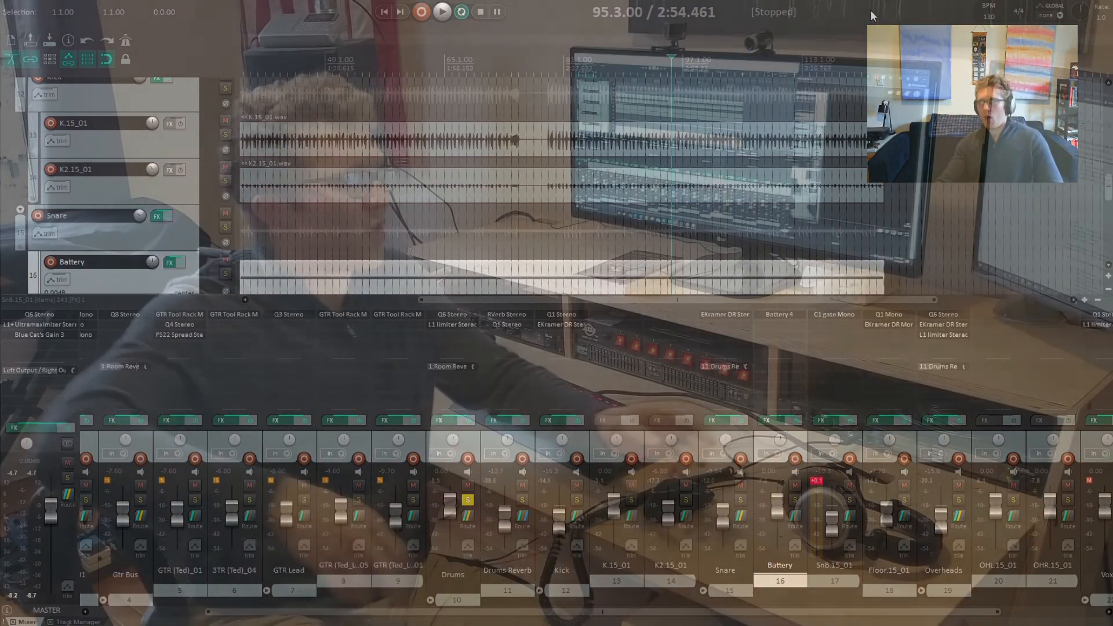